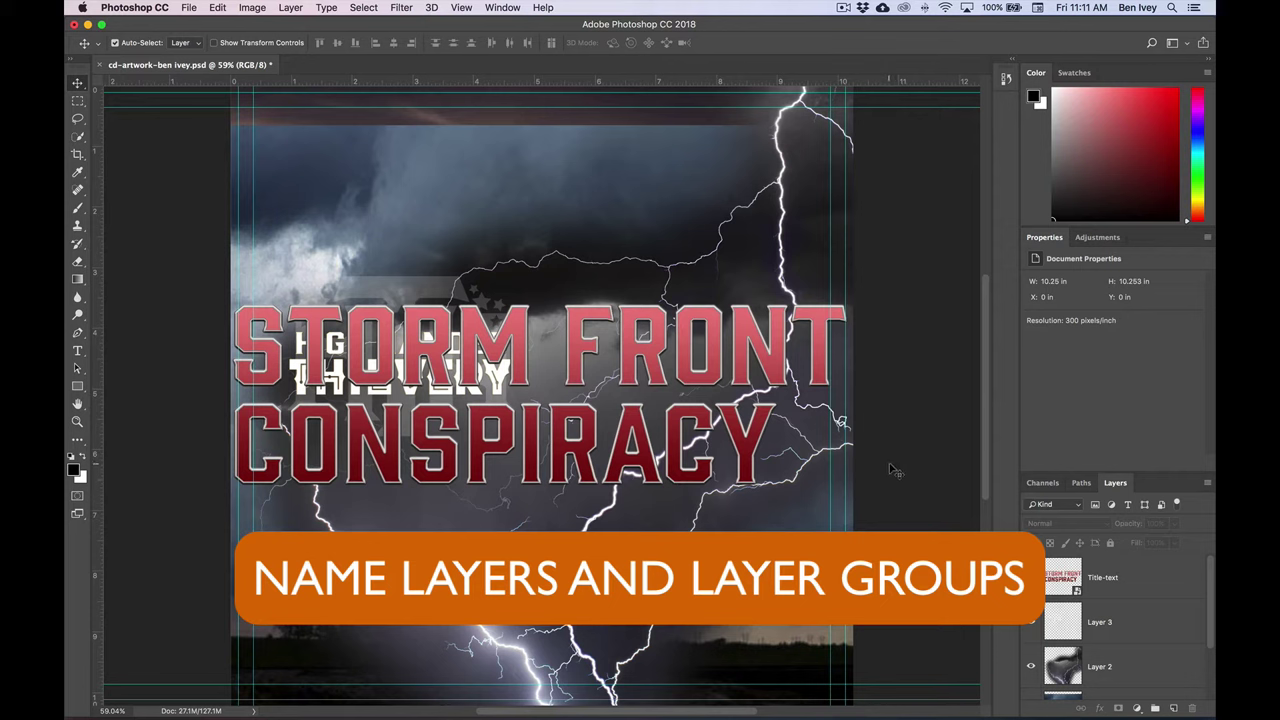
# Float the Layers panel over the canvas and solo Layer 1's tornado image
pyautogui.moveTo(1115, 483); pyautogui.dragTo(758, 260)
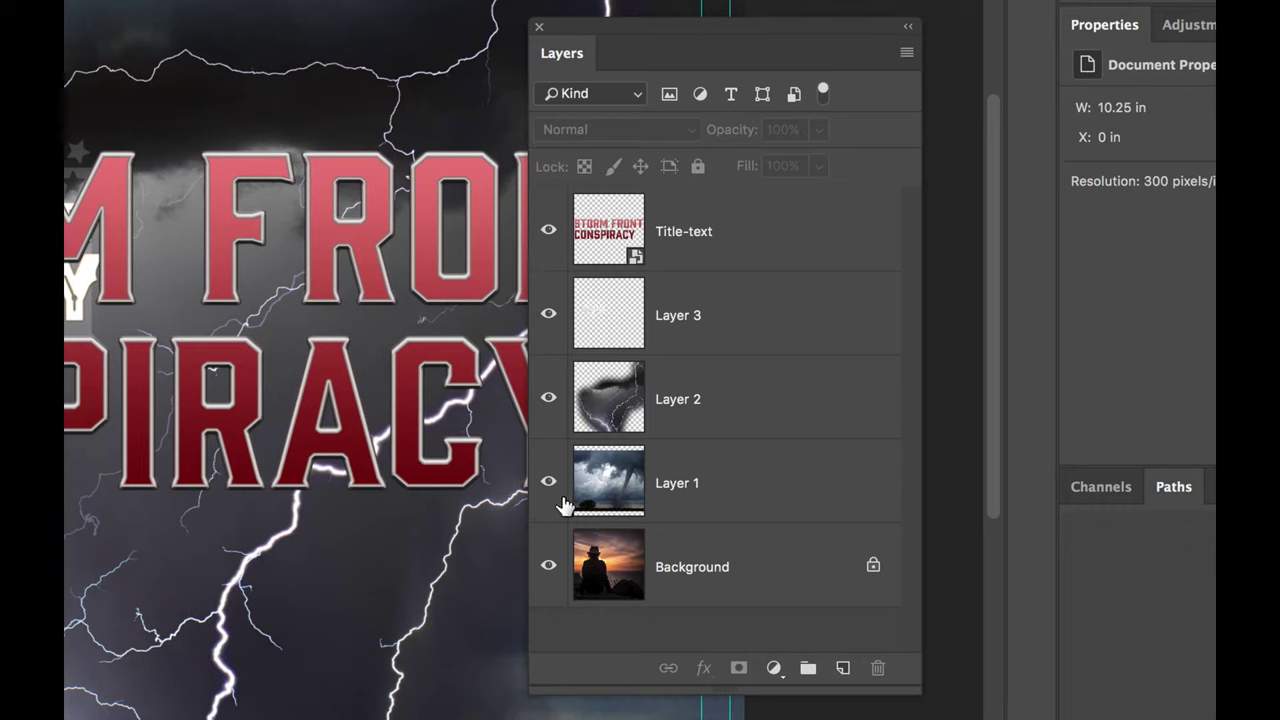
pyautogui.keyDown('alt'); pyautogui.click(548, 486); pyautogui.keyUp('alt')
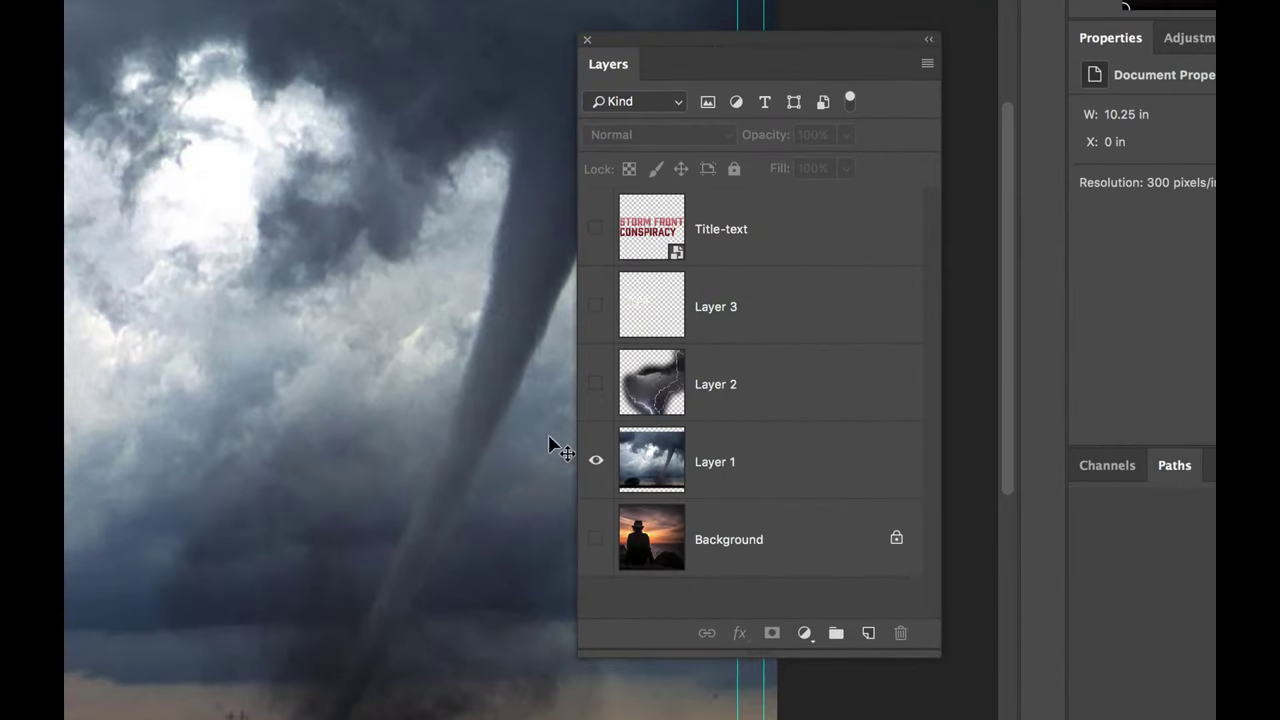
# Rename Layer 1 to Tornado, Layer 2 to Lightning and Layer 3 to Logo
pyautogui.doubleClick(713, 463)
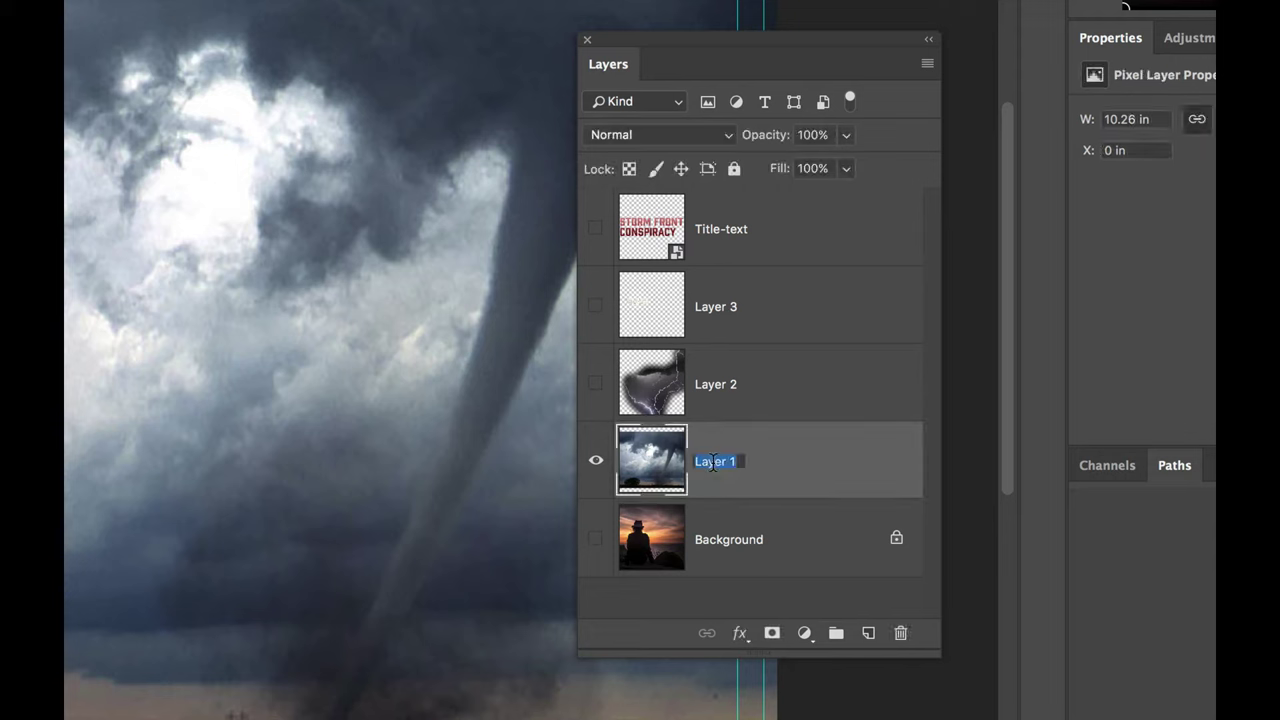
pyautogui.write('Tornado')
pyautogui.press('Return')
pyautogui.keyDown('alt'); pyautogui.click(591, 392); pyautogui.keyUp('alt')
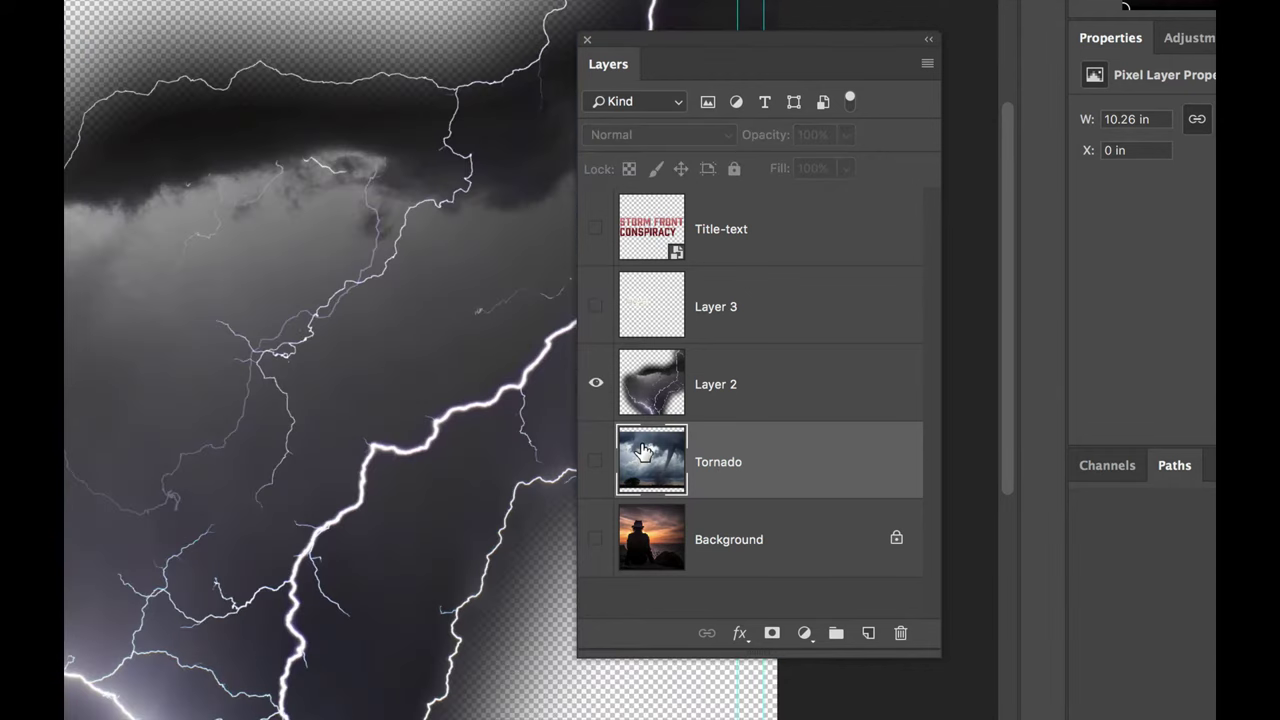
pyautogui.doubleClick(710, 390)
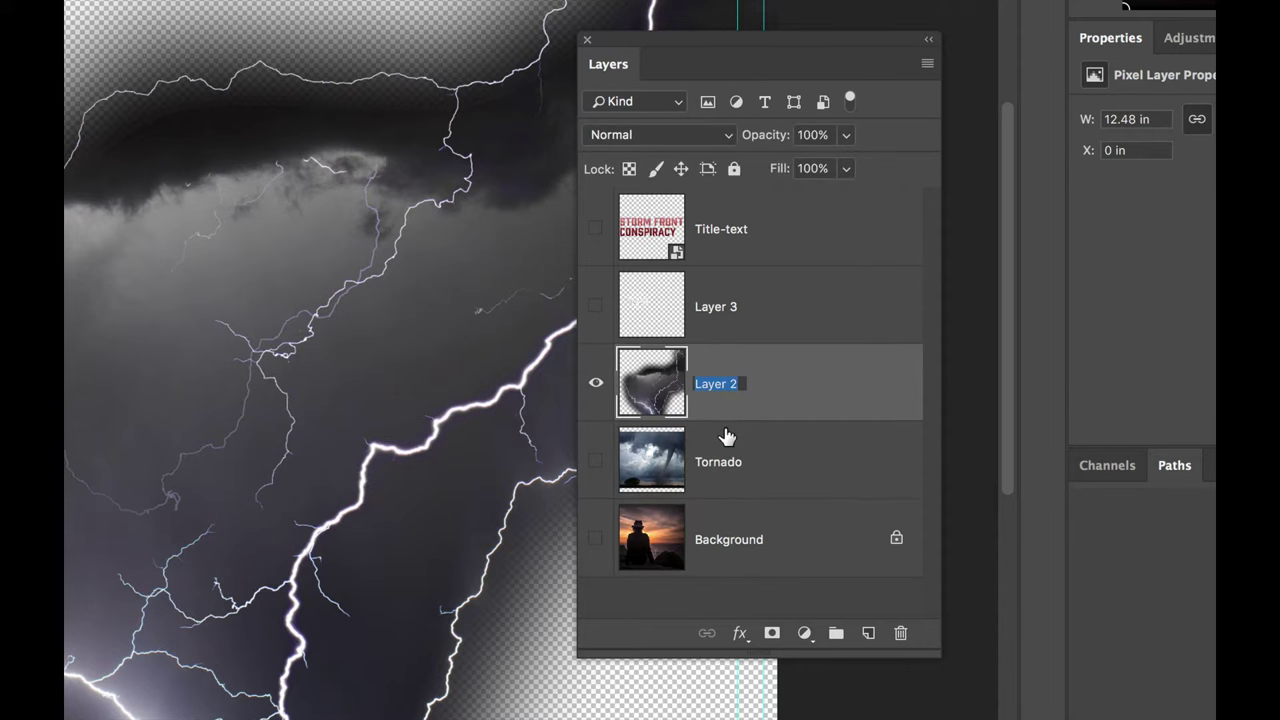
pyautogui.write('Lightning')
pyautogui.press('Return')
pyautogui.keyDown('alt'); pyautogui.click(596, 305); pyautogui.keyUp('alt')
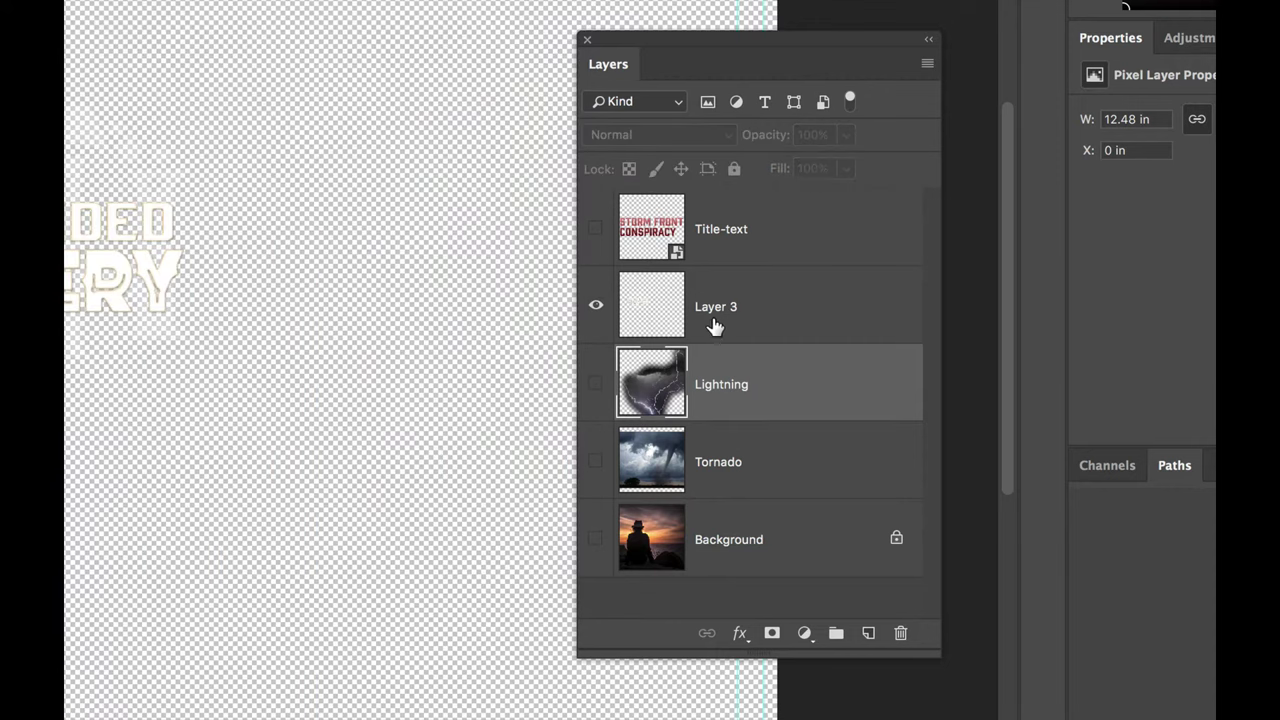
pyautogui.doubleClick(713, 318)
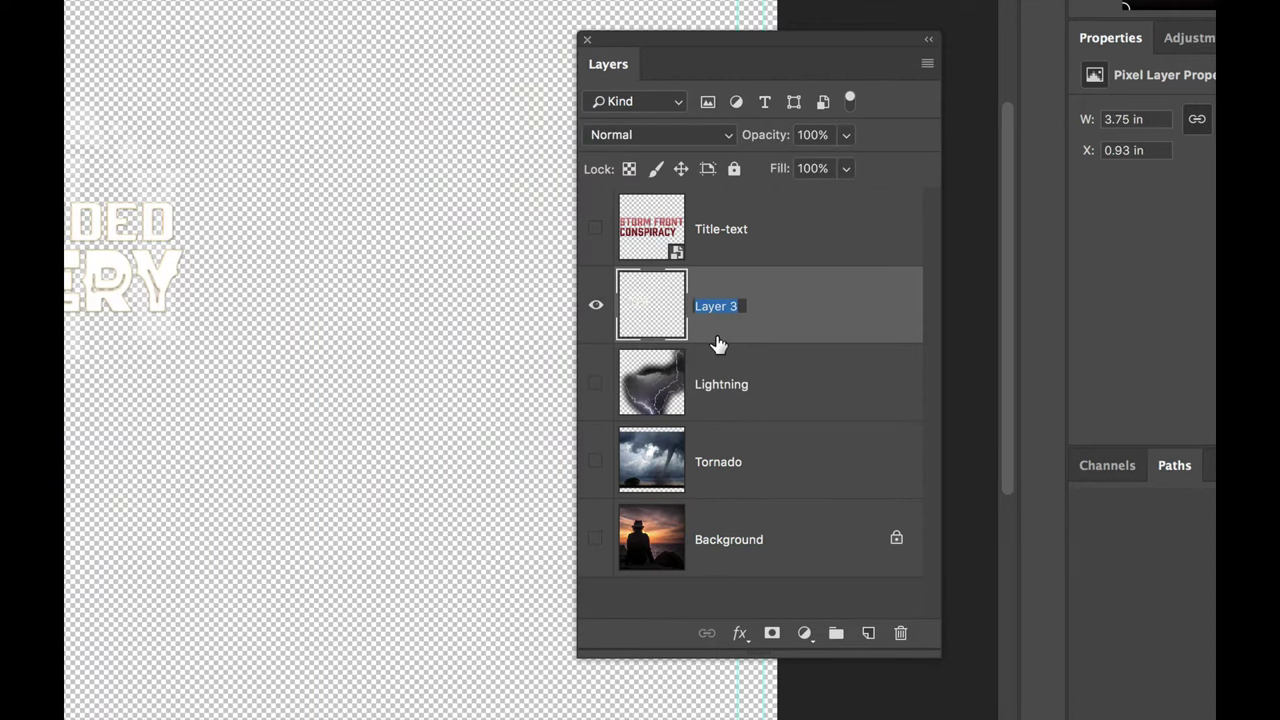
pyautogui.write('Logo')
pyautogui.press('Return')
# Make all layers visible and group the Title-text and Logo layers together
pyautogui.keyDown('alt'); pyautogui.click(596, 308); pyautogui.keyUp('alt')
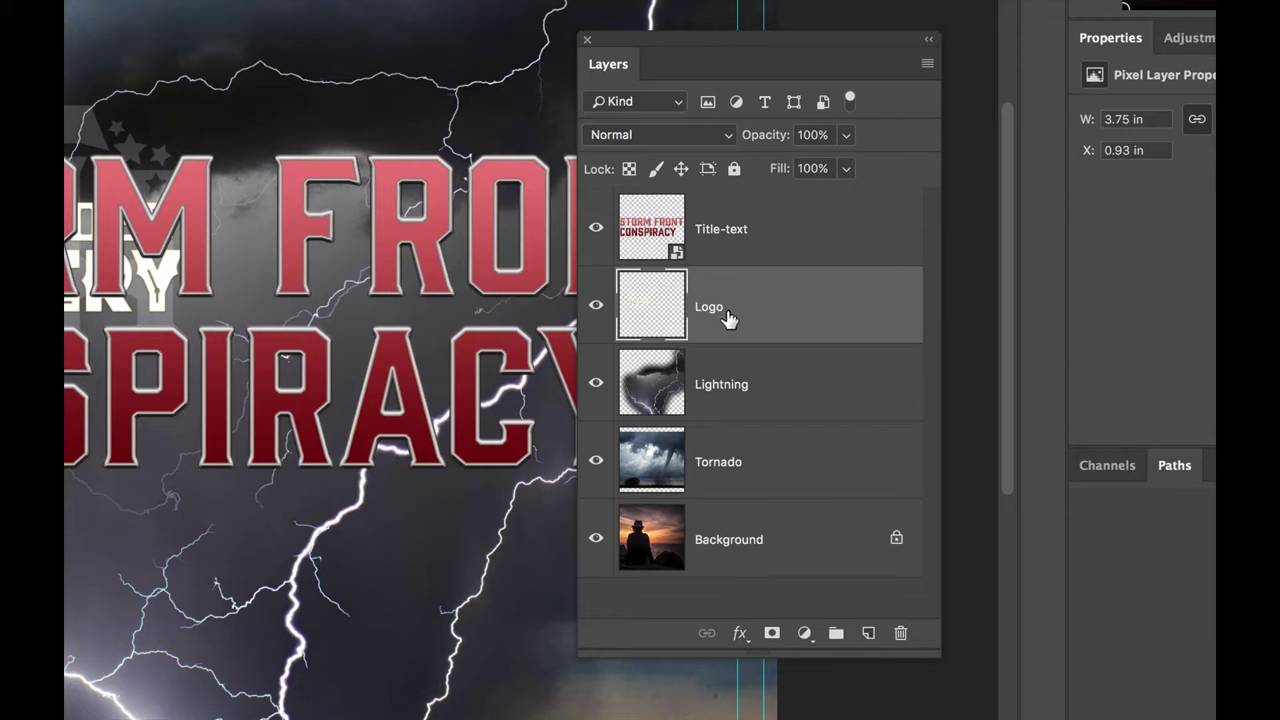
pyautogui.keyDown('shift'); pyautogui.click(811, 245); pyautogui.keyUp('shift')
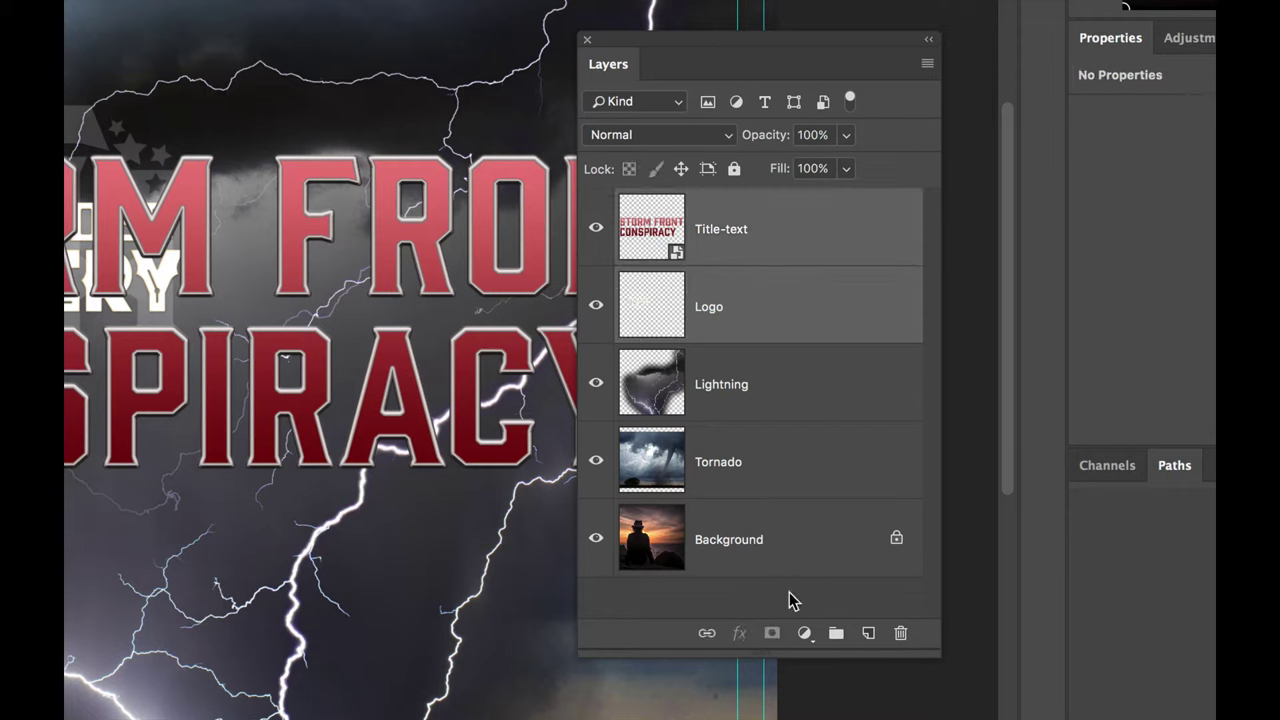
pyautogui.click(836, 636)
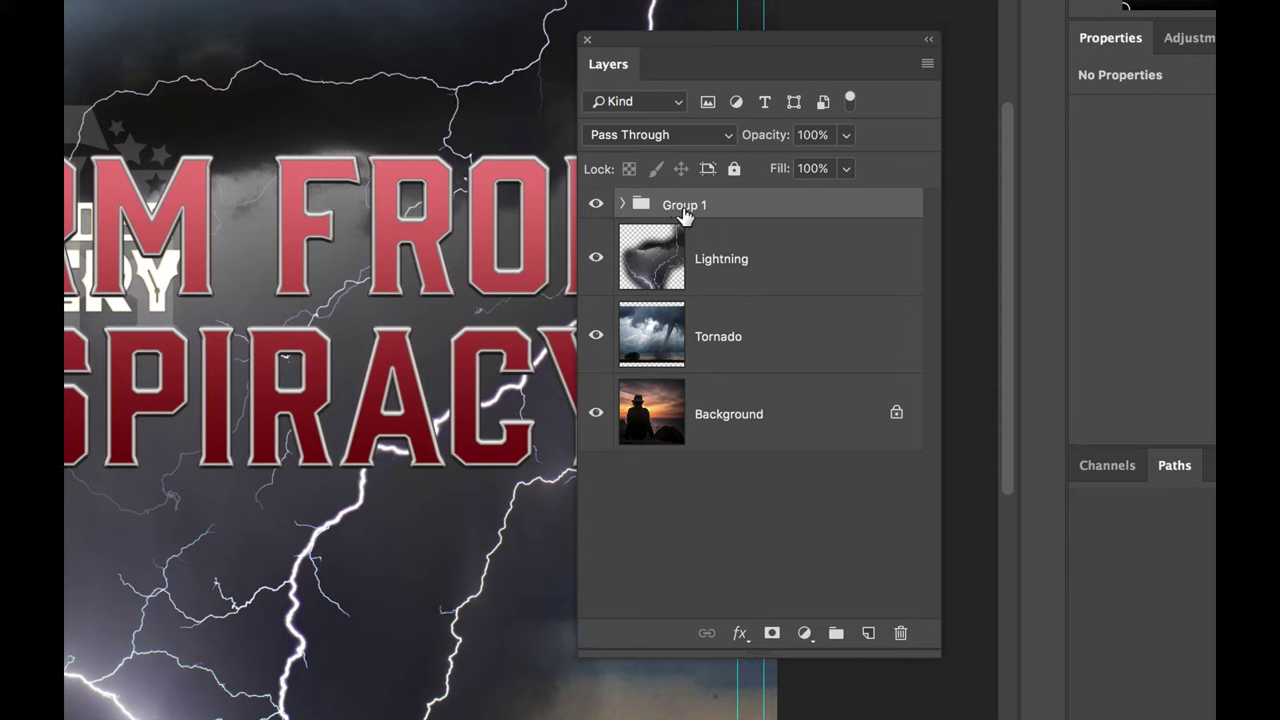
# Rename the new group to 'Logotypes' and expand it to show its layers
pyautogui.doubleClick(682, 210)
pyautogui.write('Logotypes')
pyautogui.press('Return')
pyautogui.click(620, 205)
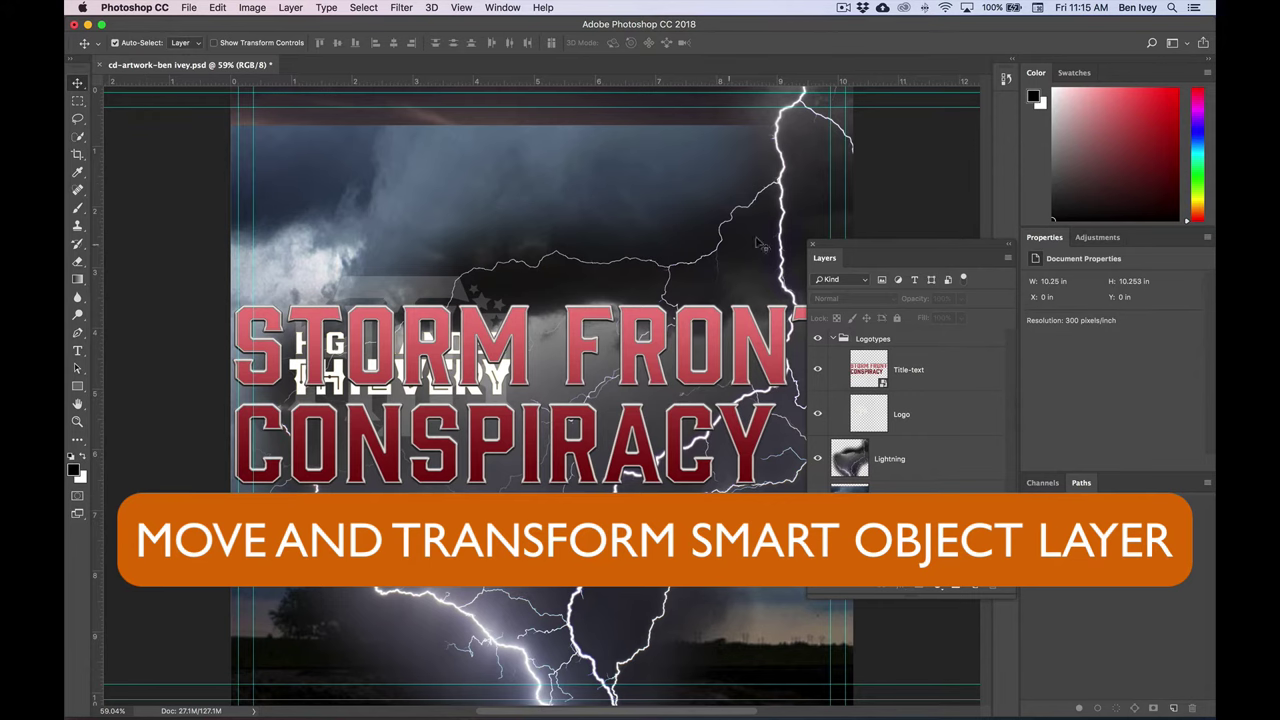
# Turn off Auto-Select and drag the Title-text layer's title up to the cover's top
pyautogui.moveTo(830, 245); pyautogui.dragTo(949, 243)
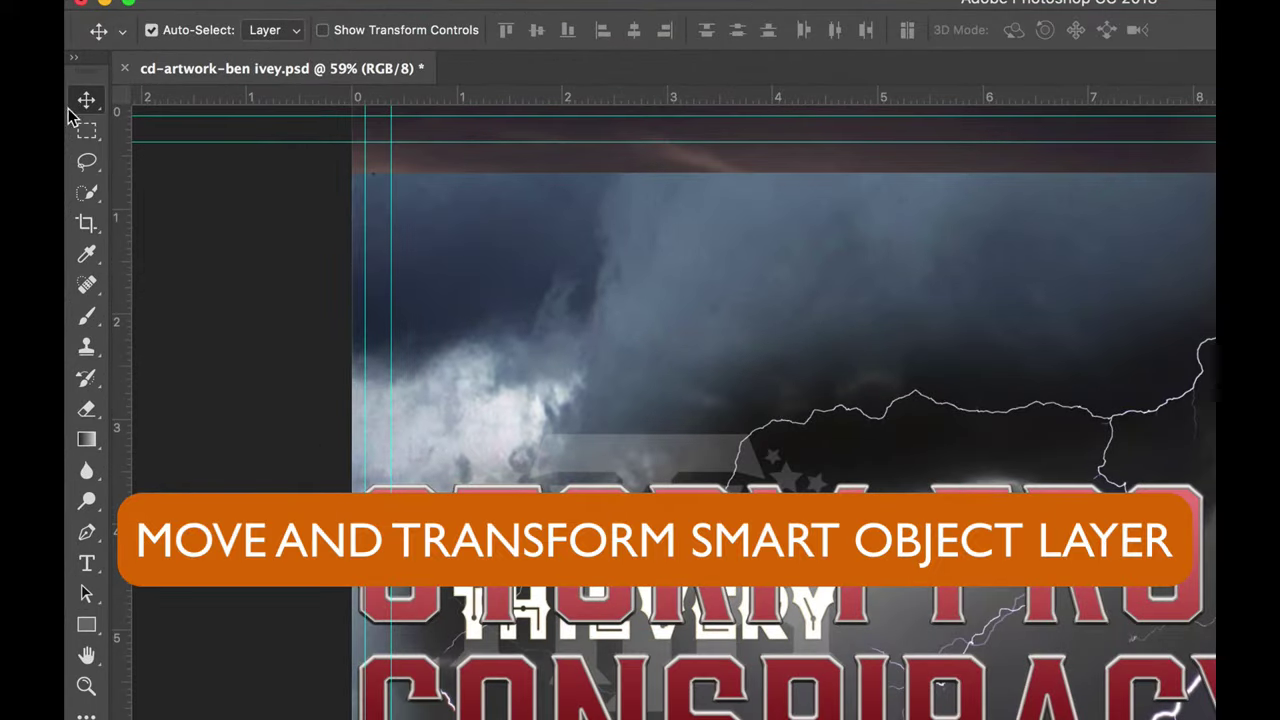
pyautogui.click(151, 30)
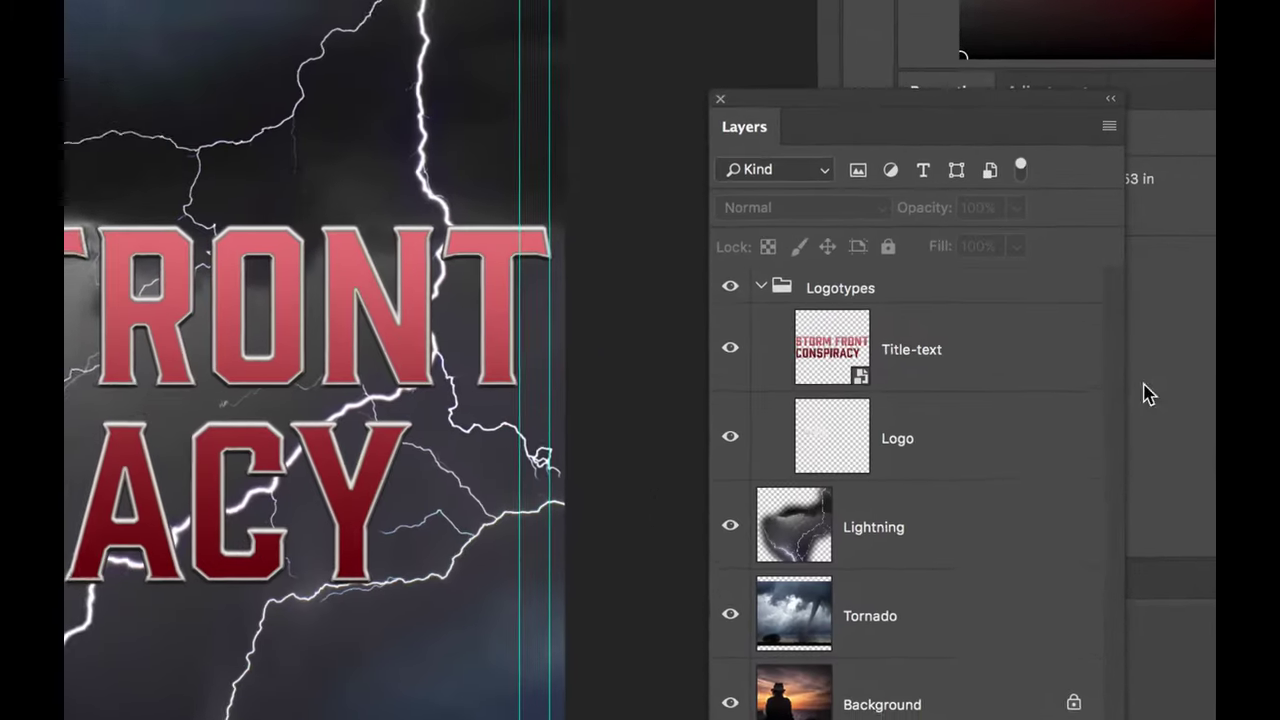
pyautogui.click(1050, 366)
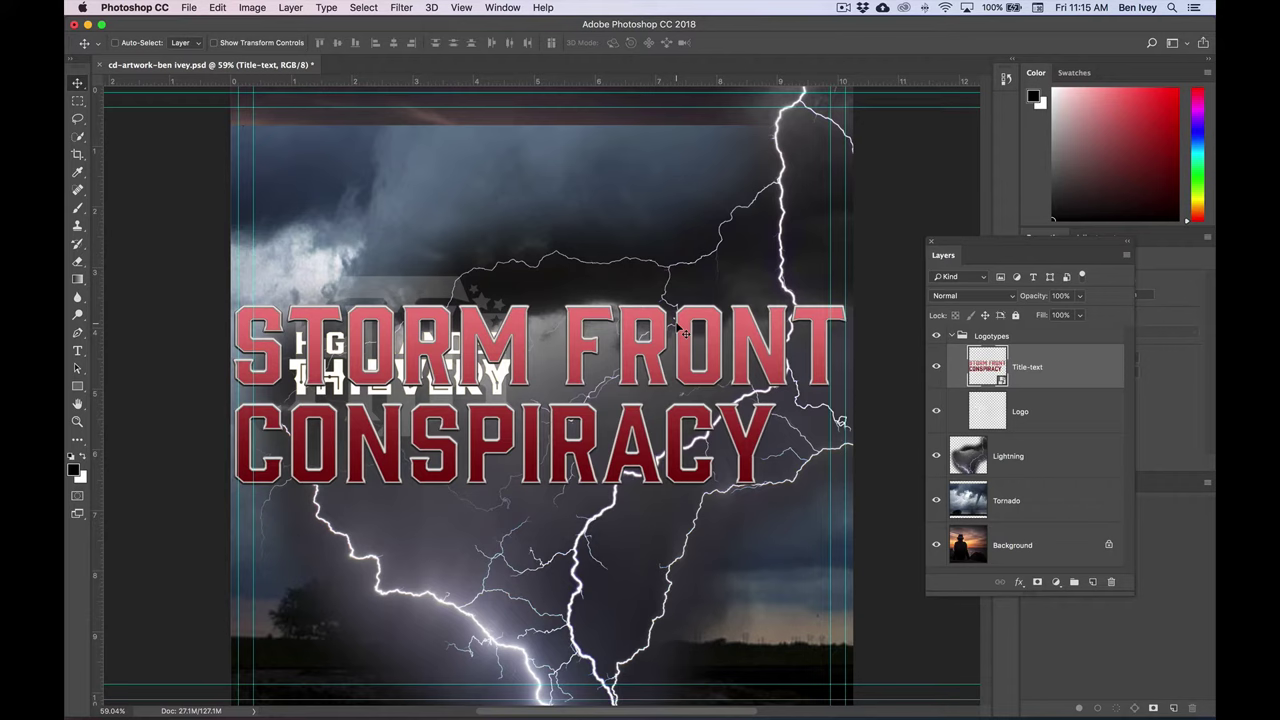
pyautogui.hscroll(2, 684, 334)
pyautogui.moveTo(256, 326); pyautogui.dragTo(284, 127)
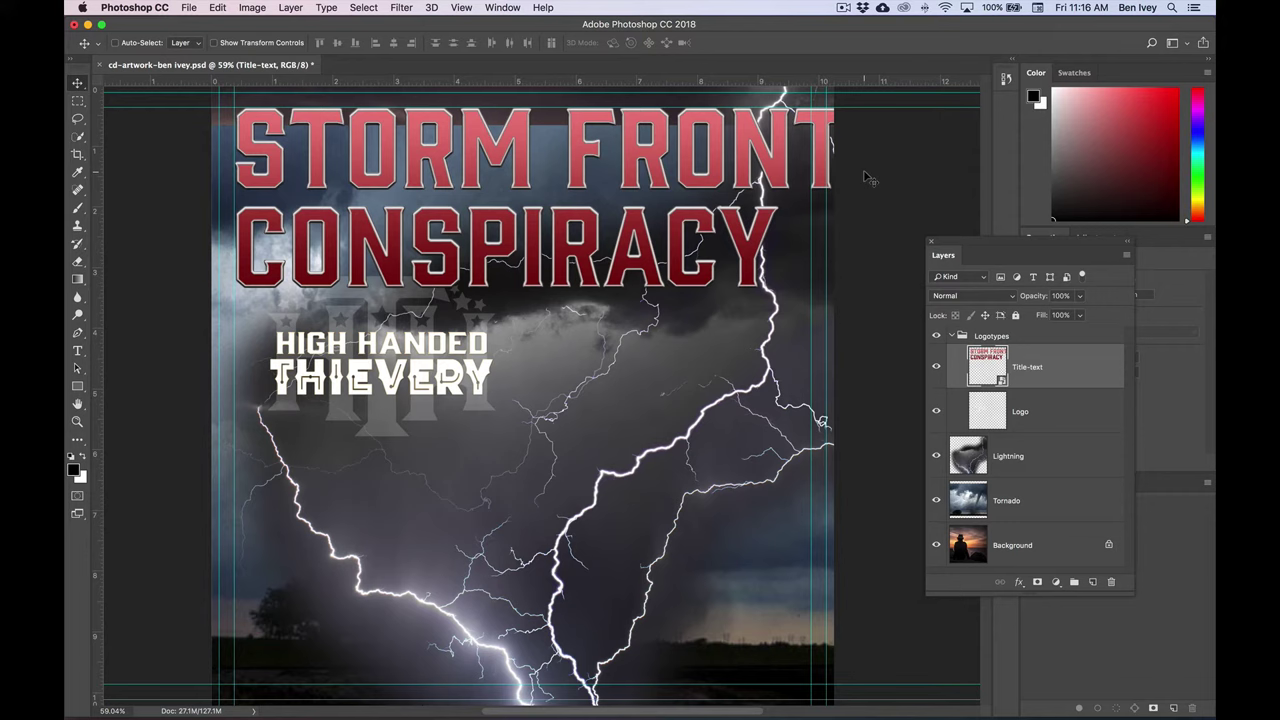
# Resize the title with Free Transform by dragging its bottom-right corner, then commit
pyautogui.click(216, 8)
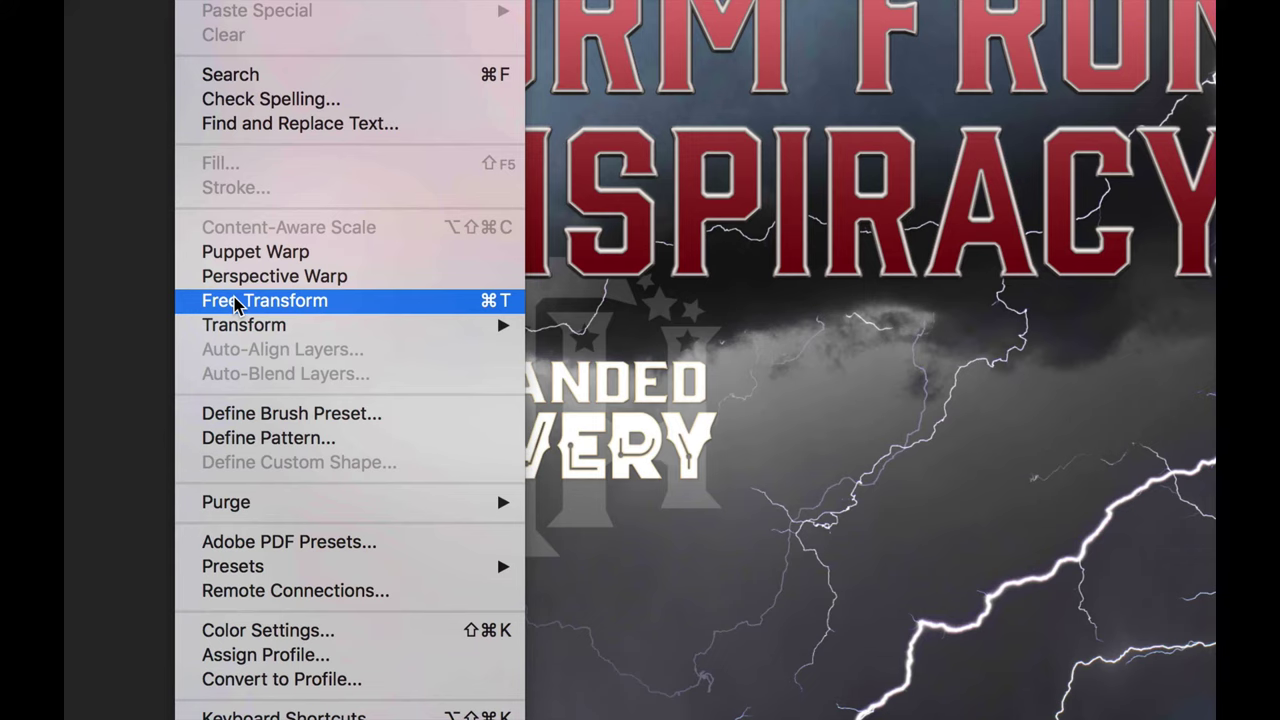
pyautogui.click(234, 300)
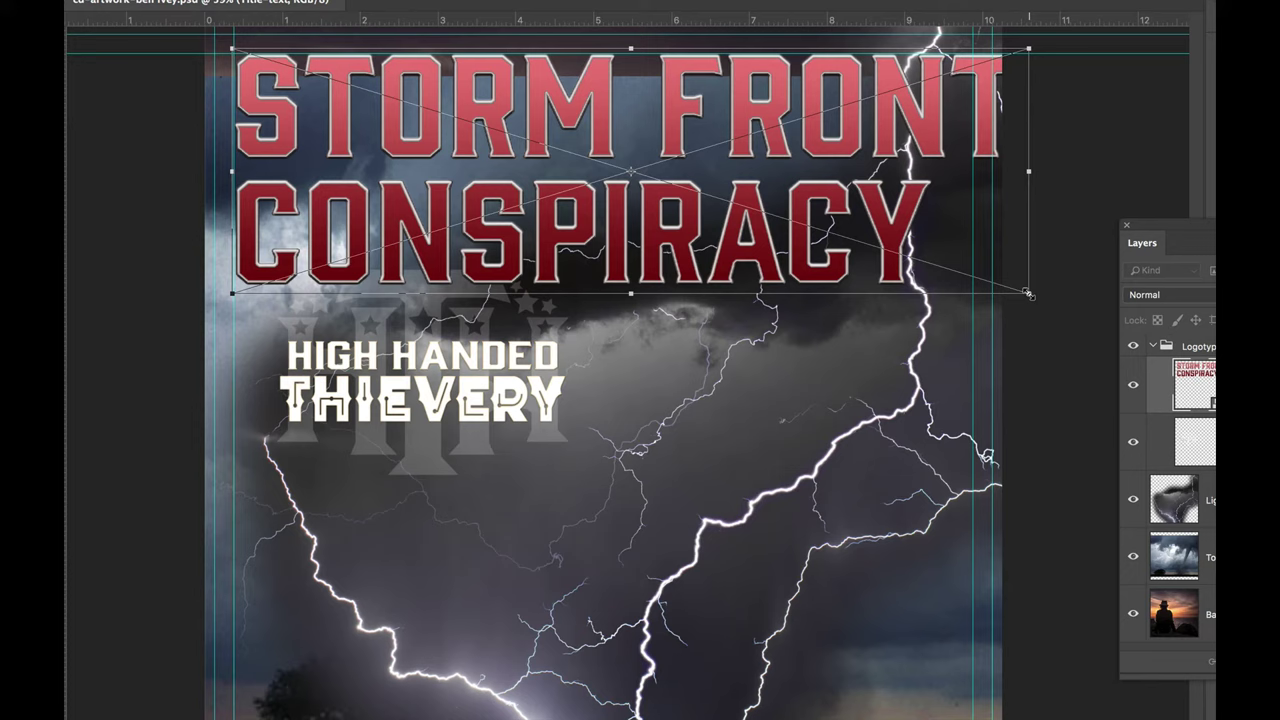
pyautogui.moveTo(1028, 293); pyautogui.dragTo(978, 270)
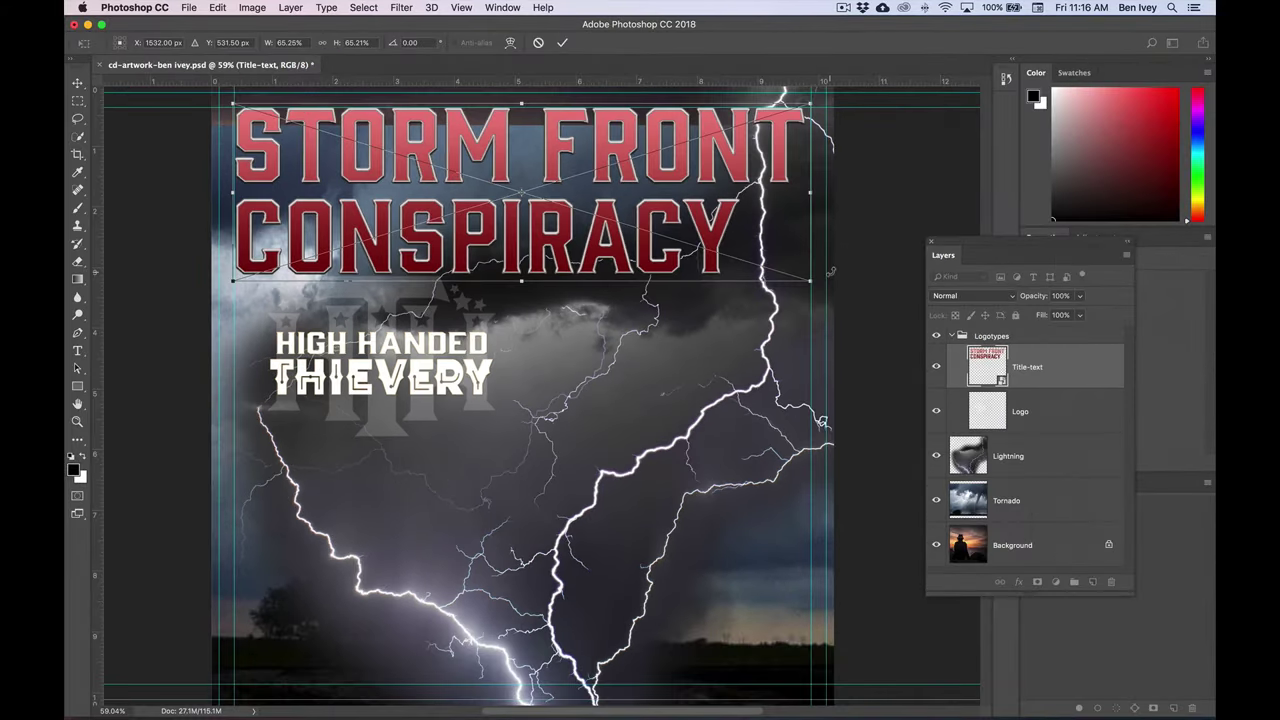
pyautogui.press('Return')
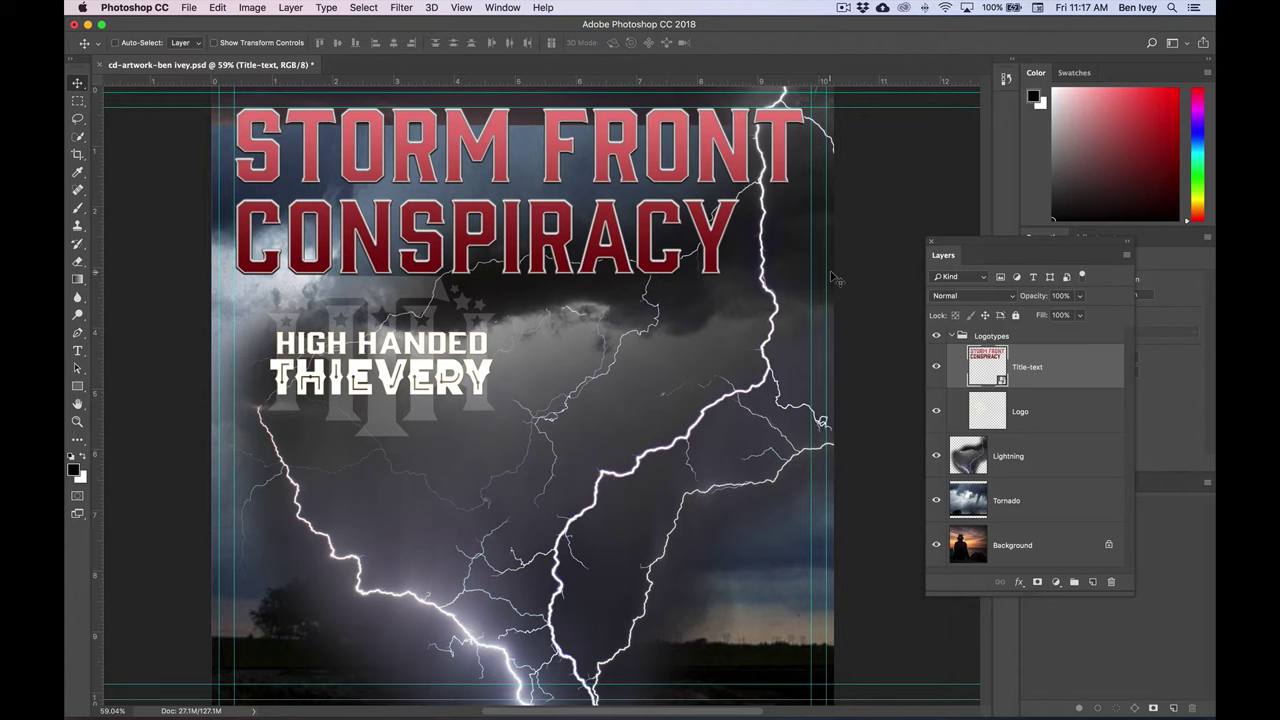
# Scale the title proportionally to 65% width and height and commit the transform
pyautogui.press('super+t')
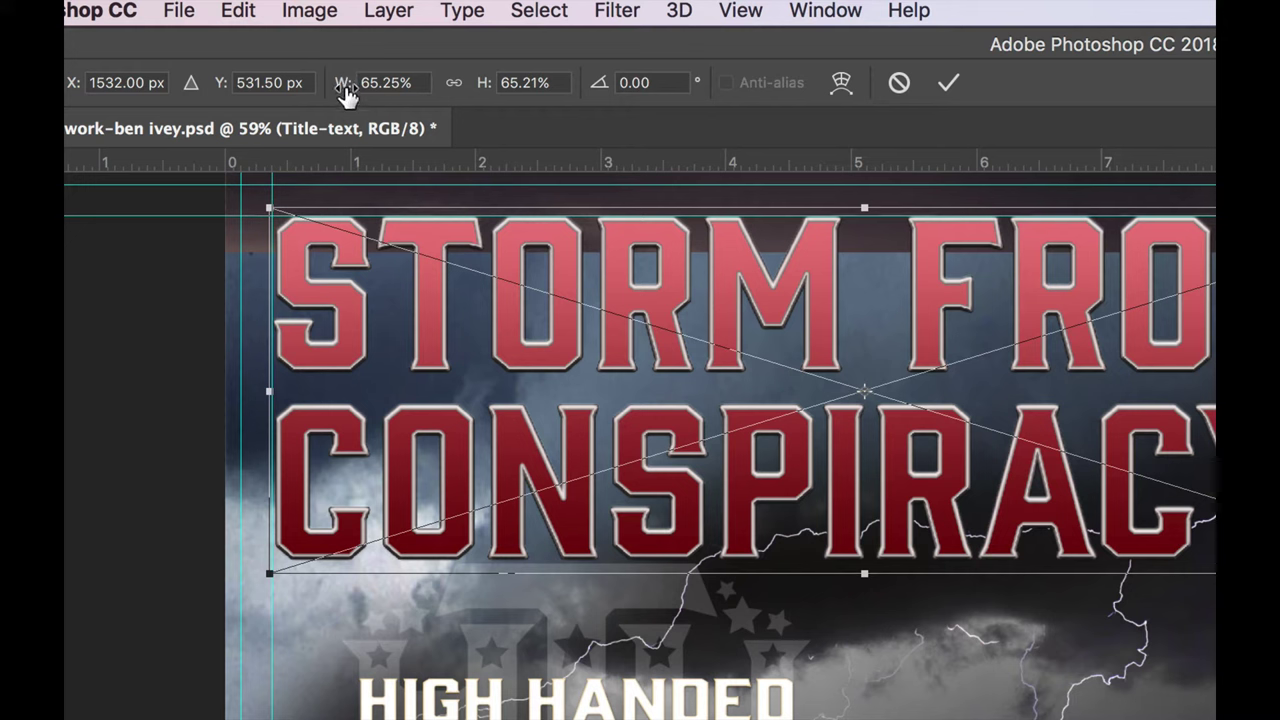
pyautogui.click(454, 84)
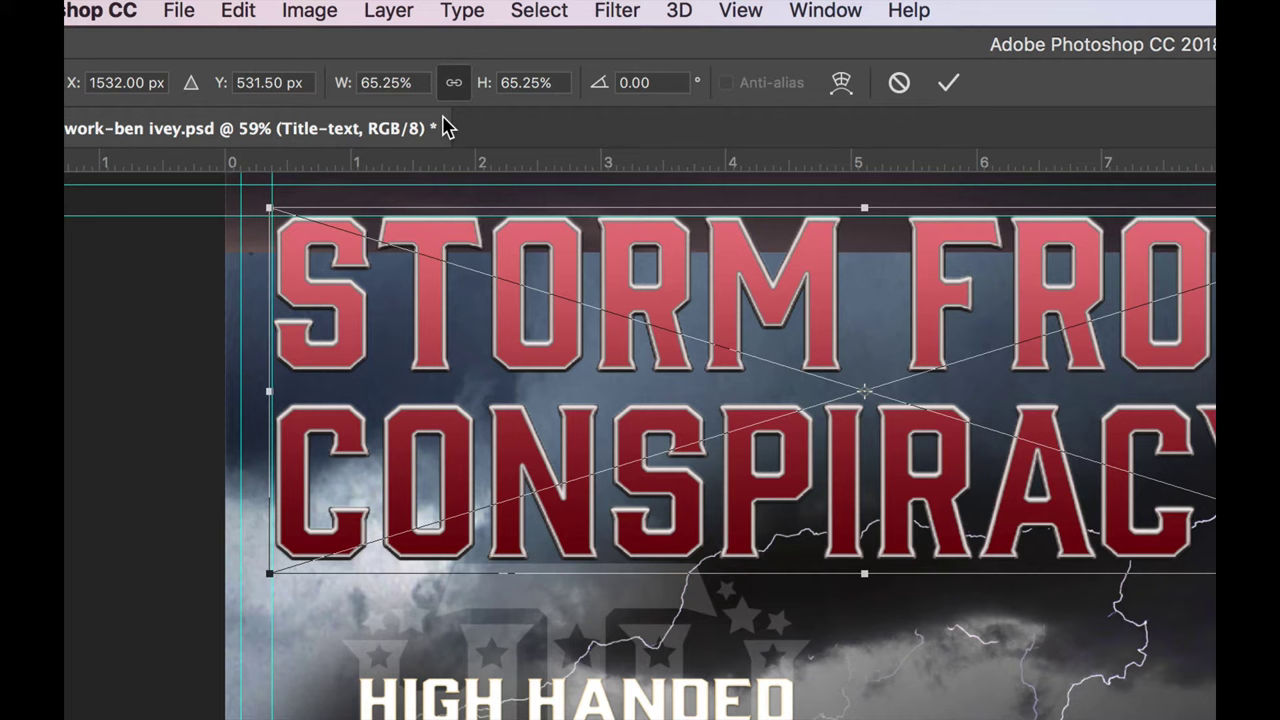
pyautogui.click(371, 86)
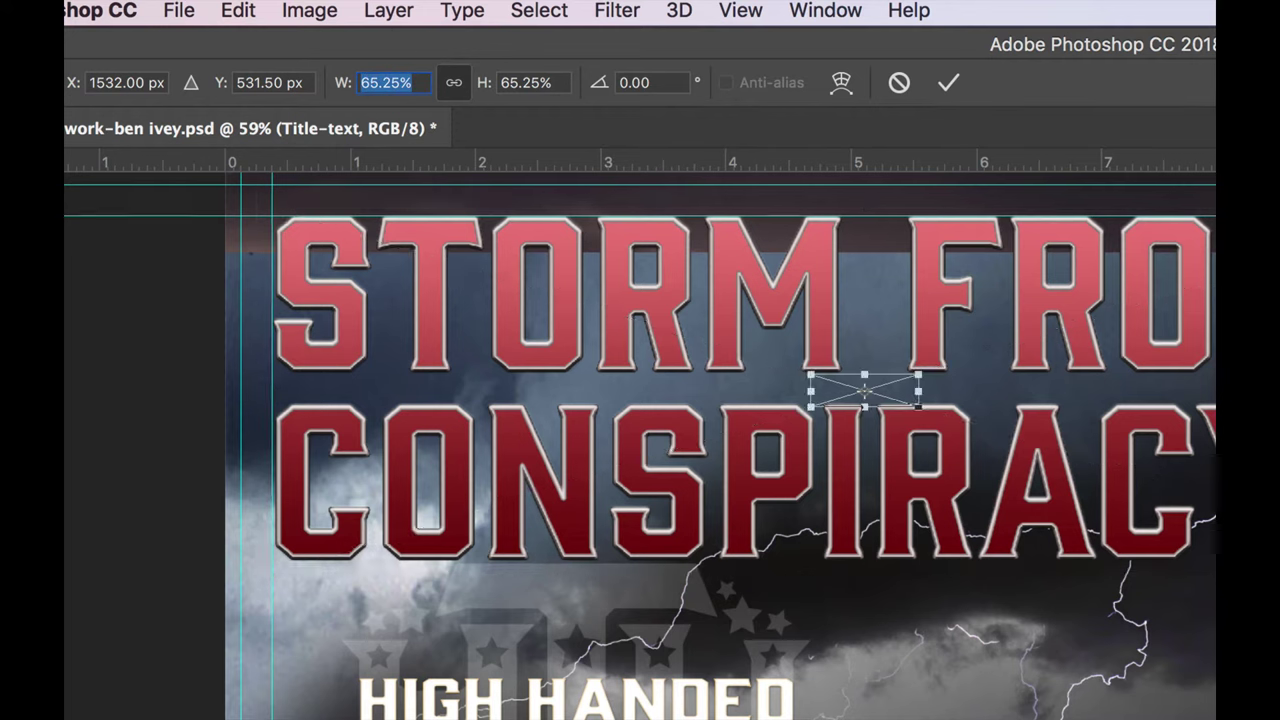
pyautogui.write('65')
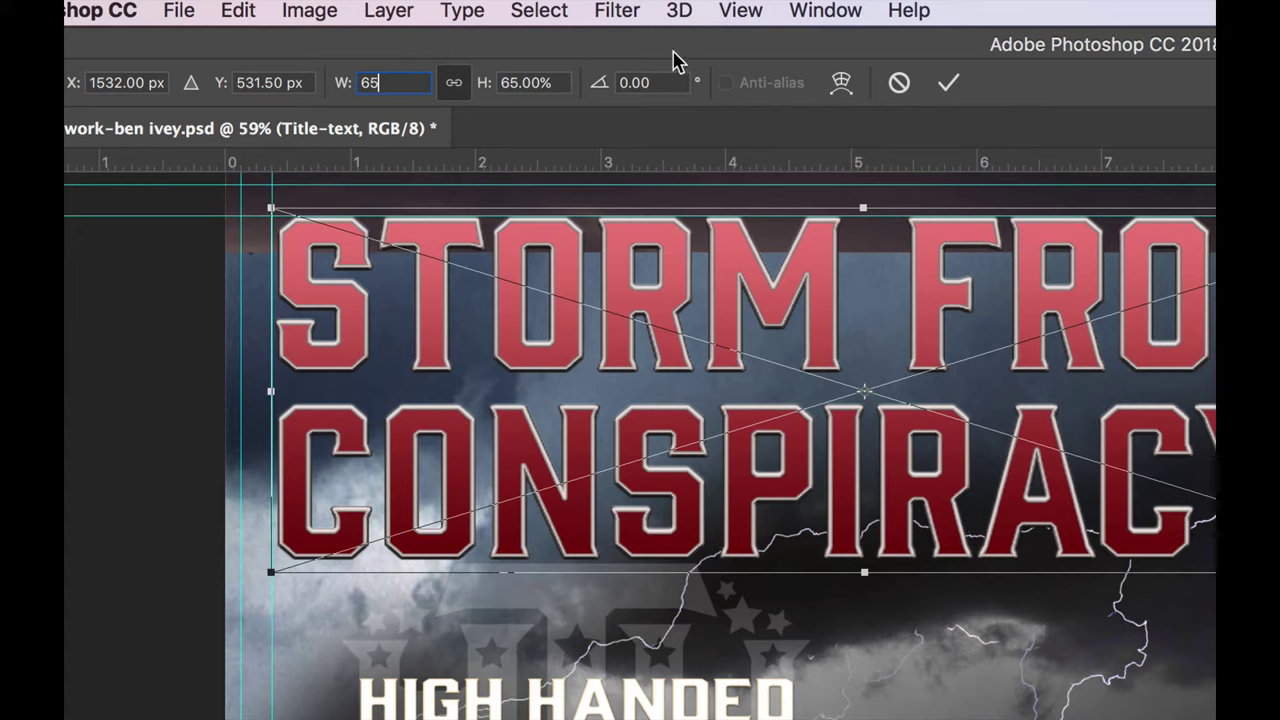
pyautogui.click(950, 85)
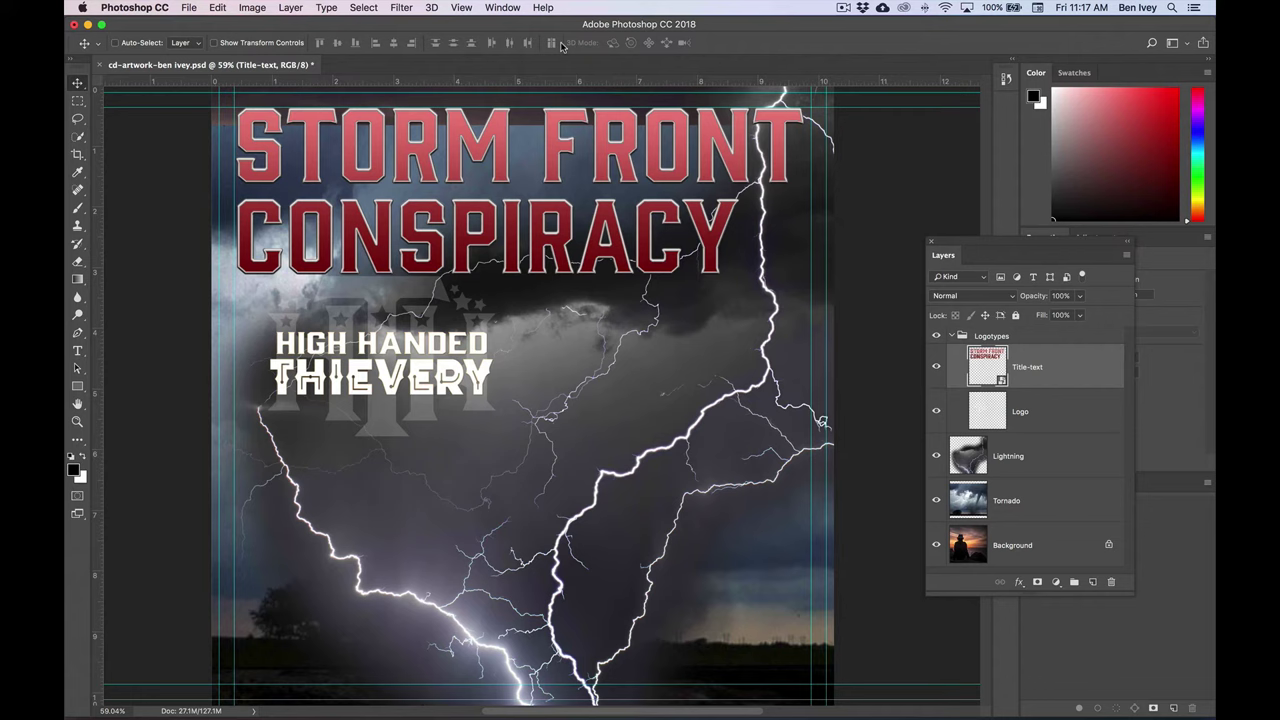
# Save the cover artwork, then show only the Tornado layer and select it
pyautogui.click(187, 7)
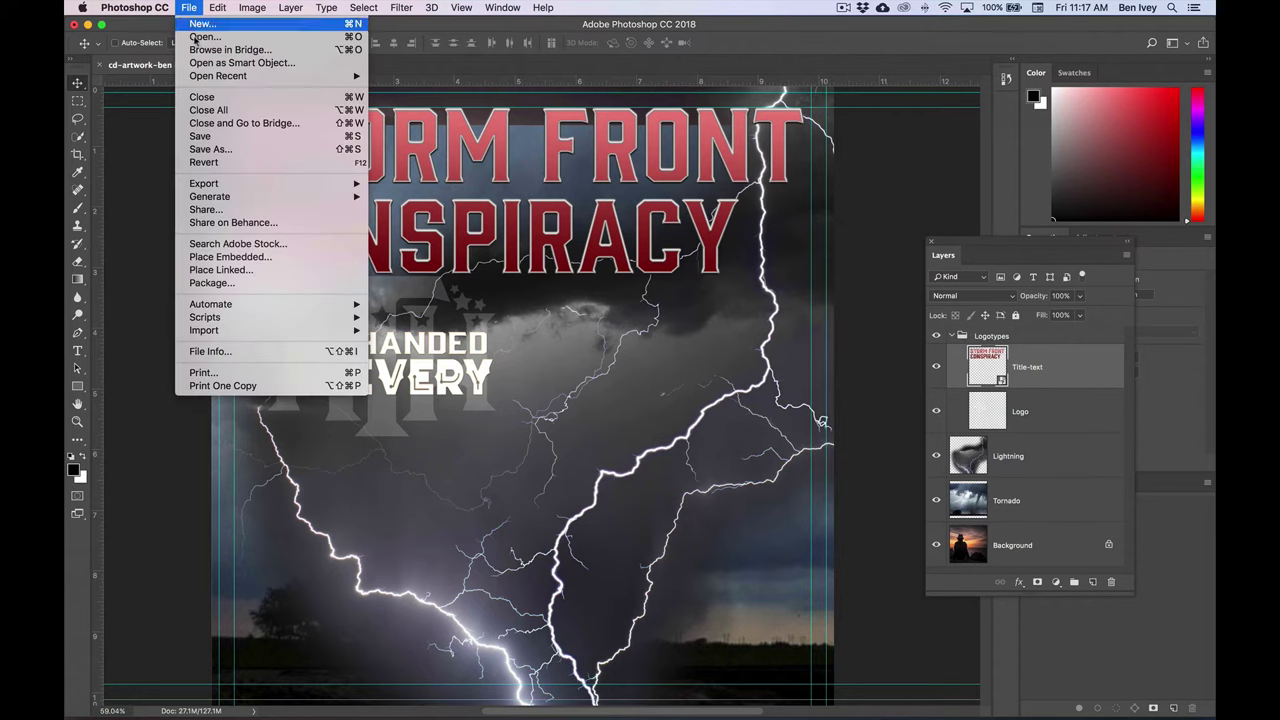
pyautogui.click(261, 136)
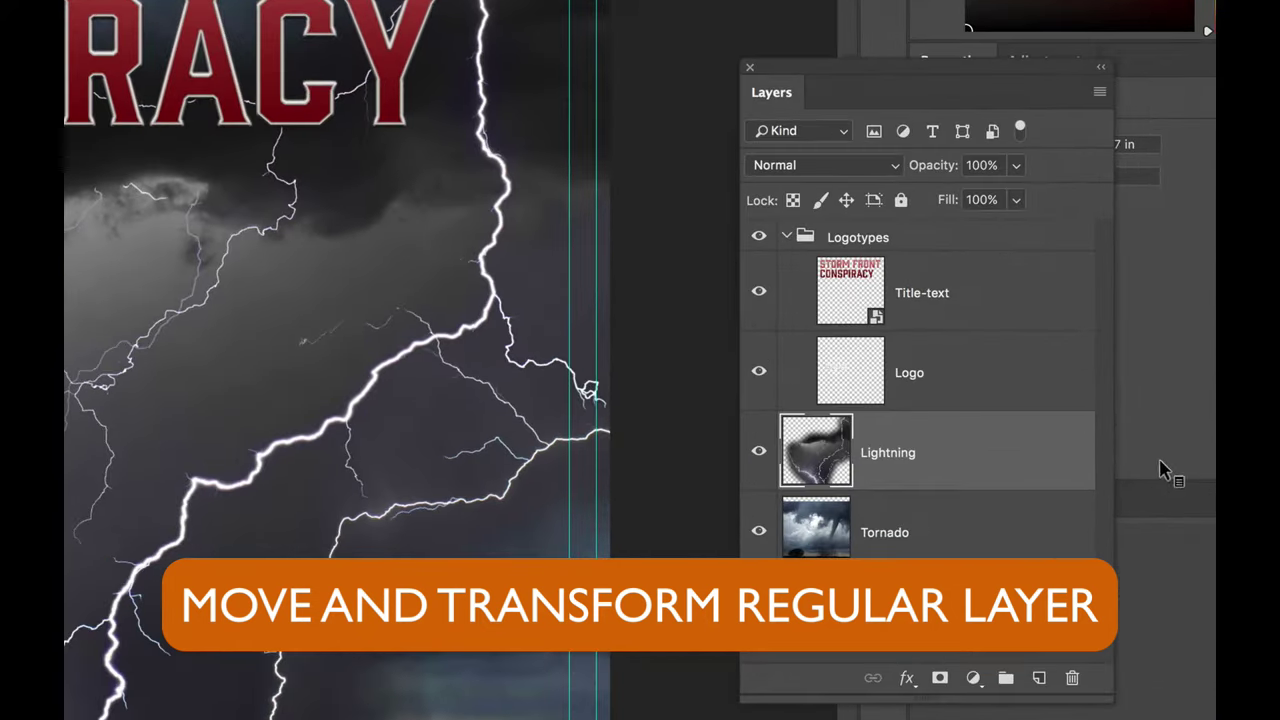
pyautogui.keyDown('alt'); pyautogui.click(758, 537); pyautogui.keyUp('alt')
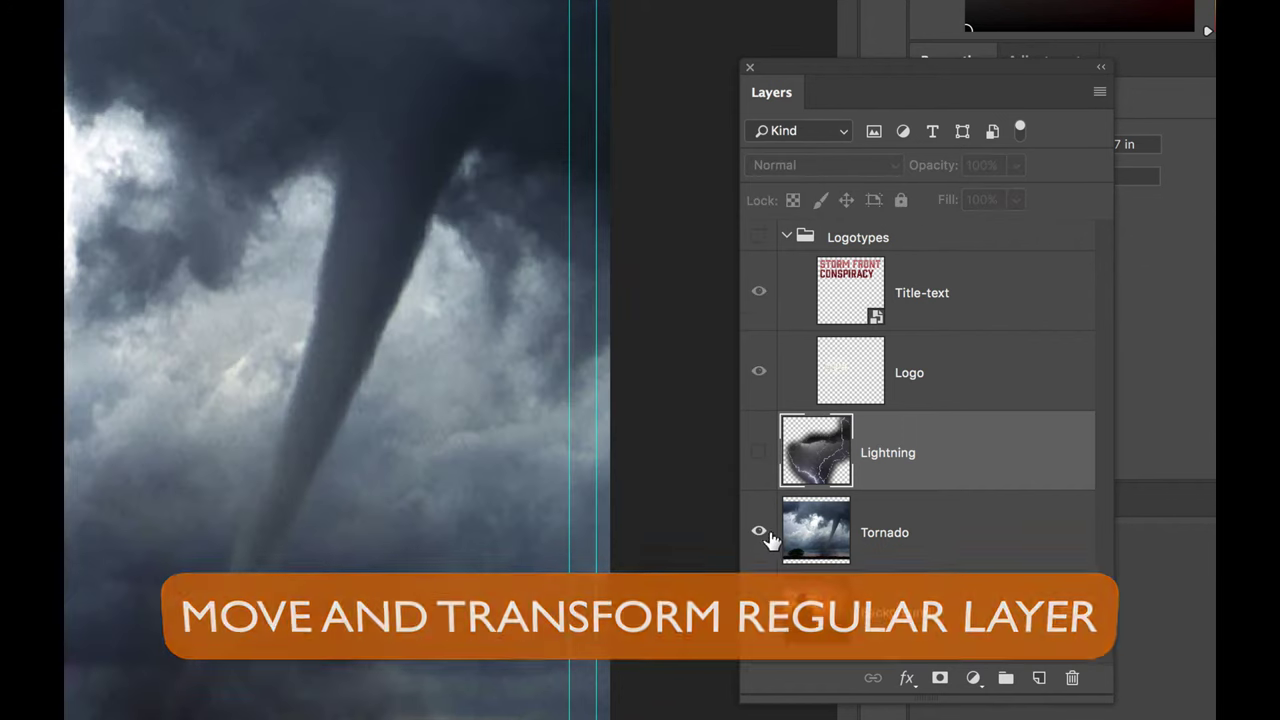
pyautogui.click(951, 546)
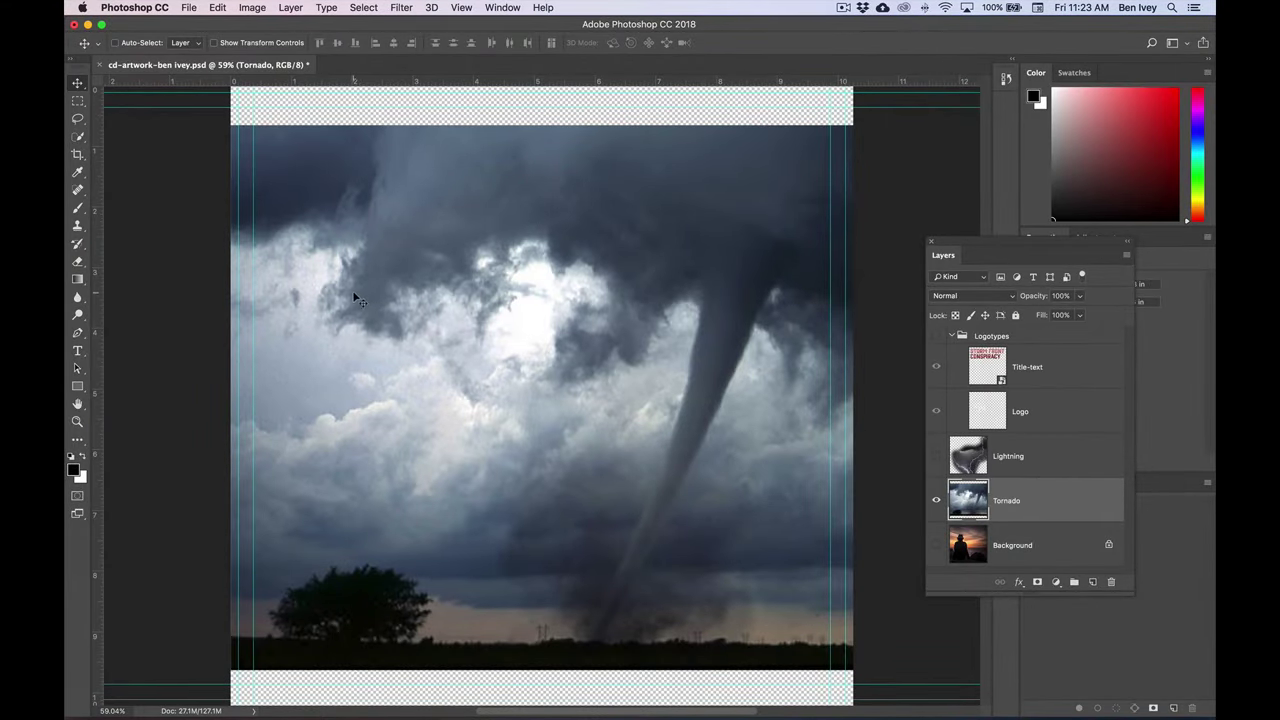
# Drag the tornado photo up to the cover's top edge
pyautogui.moveTo(368, 296); pyautogui.dragTo(368, 254)
pyautogui.scroll(3, 368, 254)
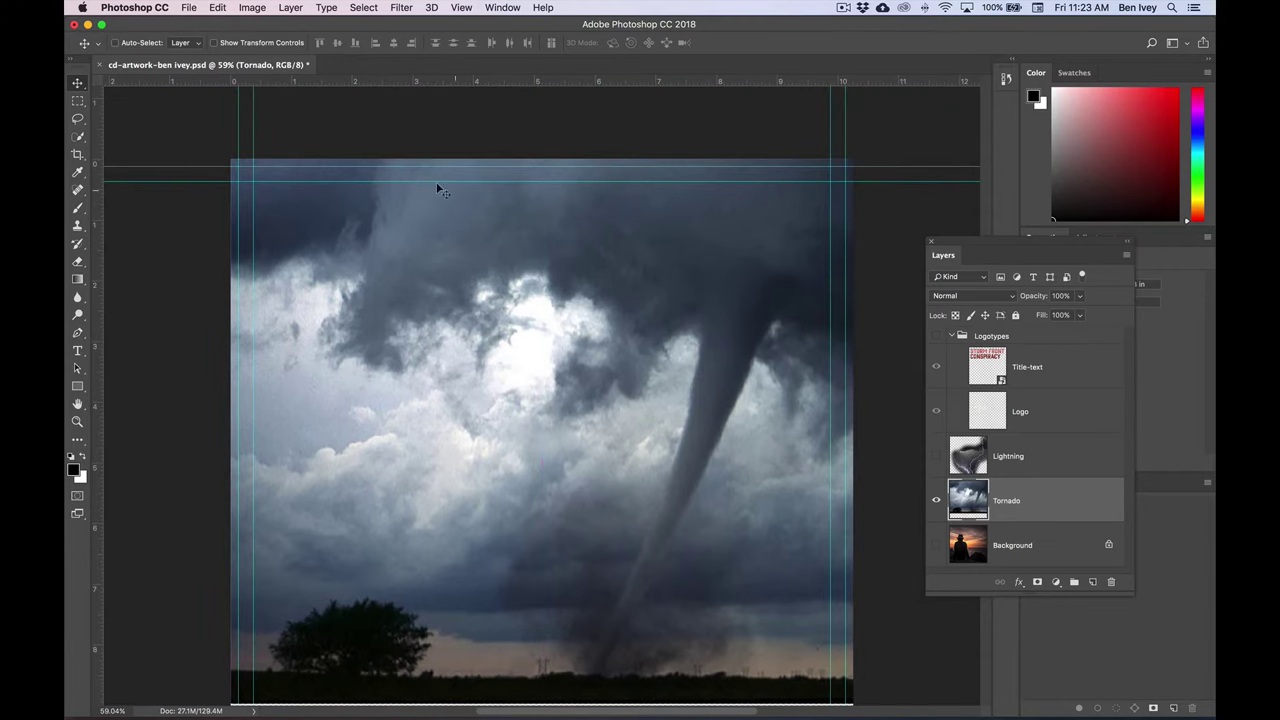
pyautogui.scroll(-3, 434, 240)
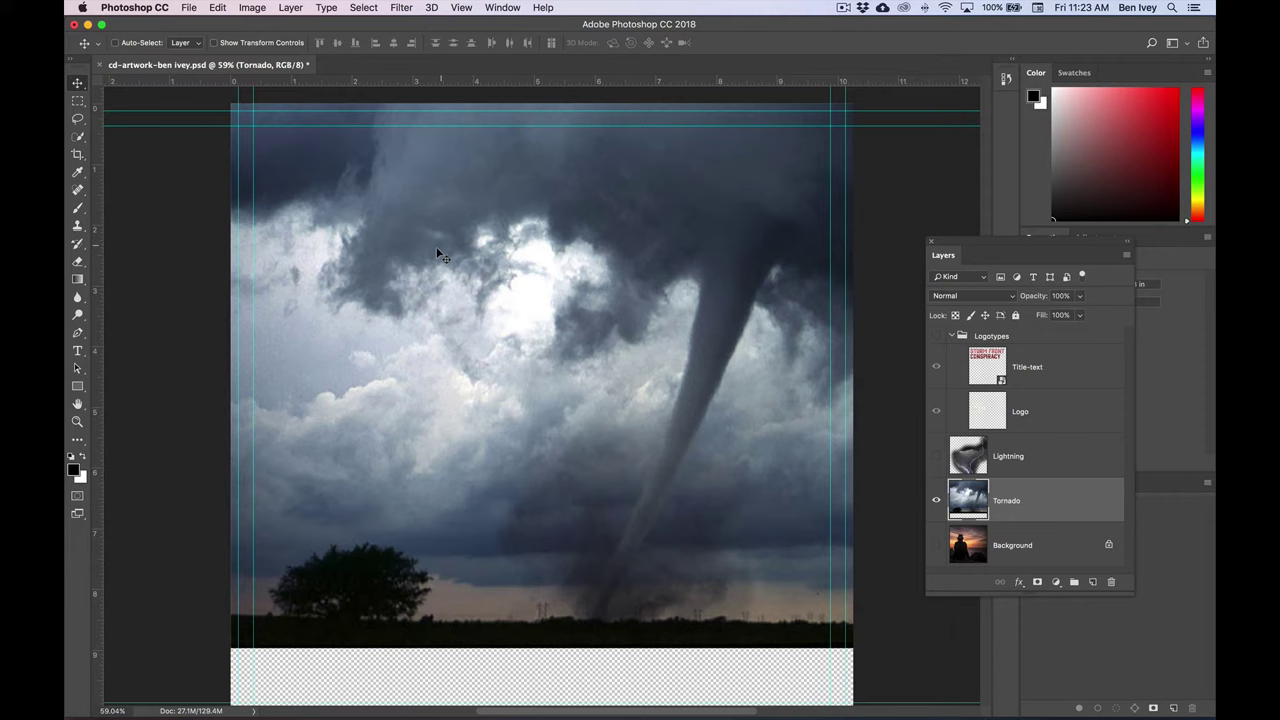
# Flip the tornado photo horizontally using Edit > Transform > Flip Horizontal
pyautogui.click(217, 8)
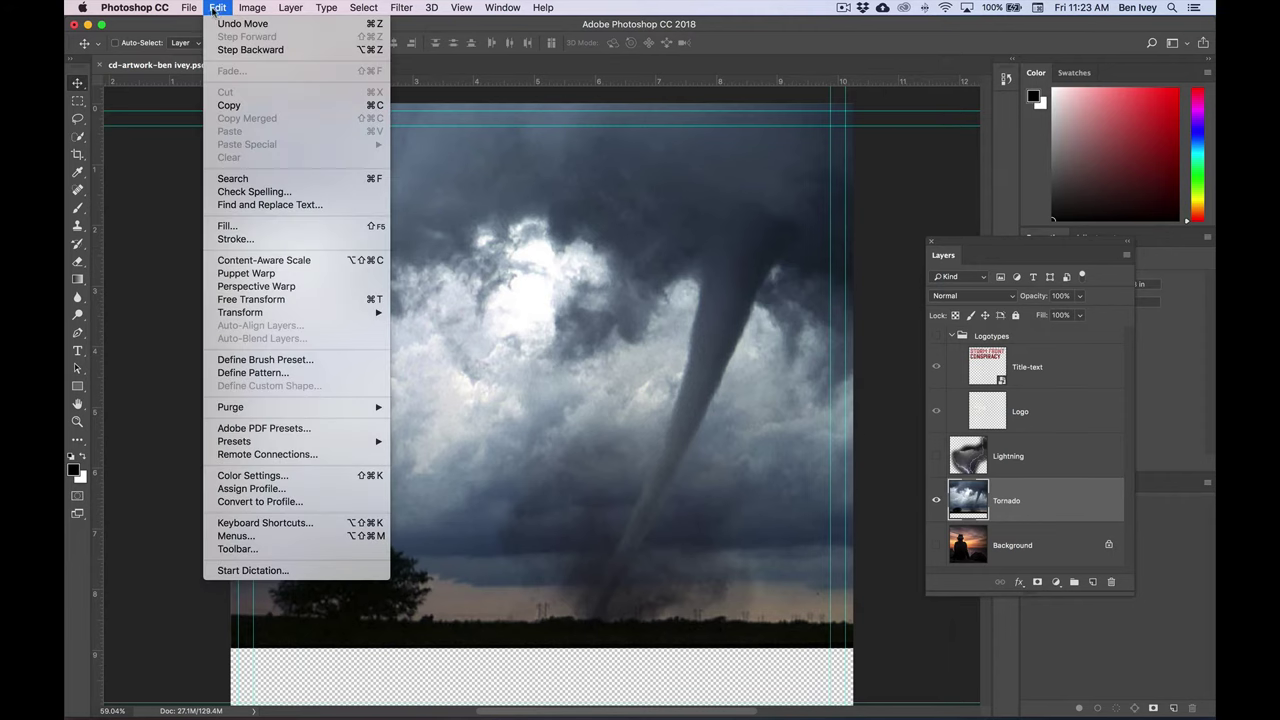
pyautogui.moveTo(296, 316)
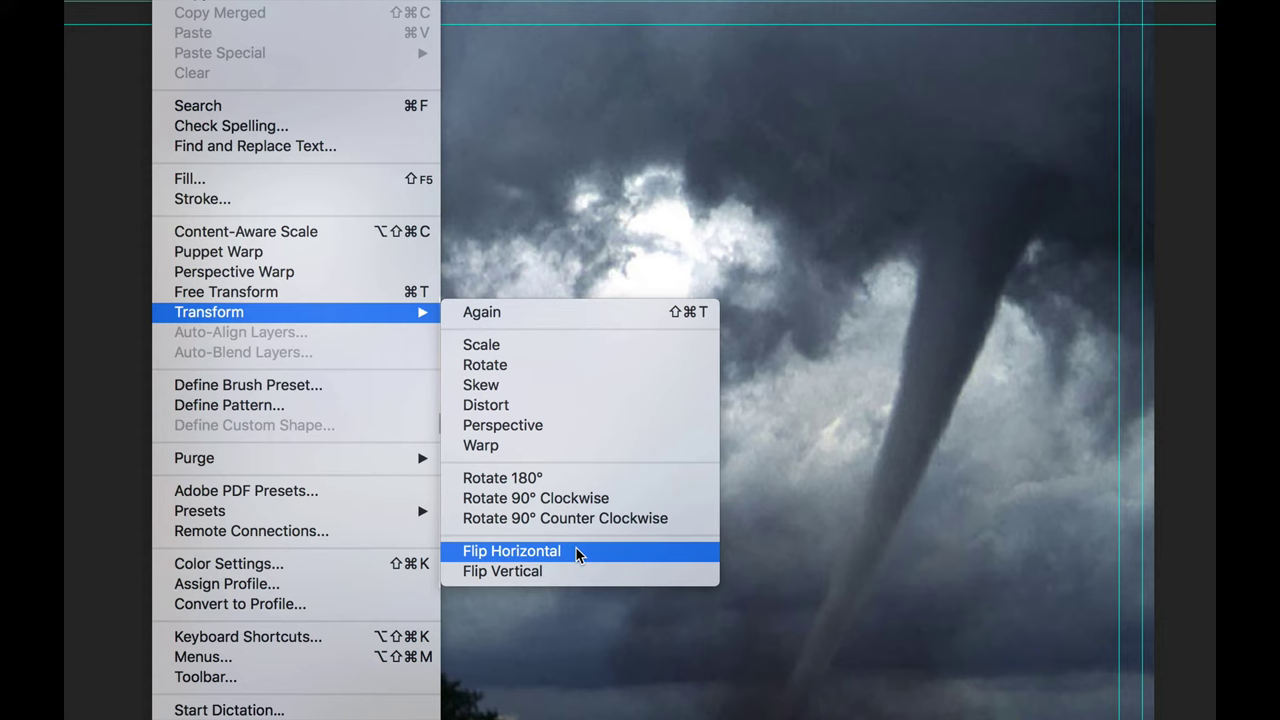
pyautogui.click(576, 548)
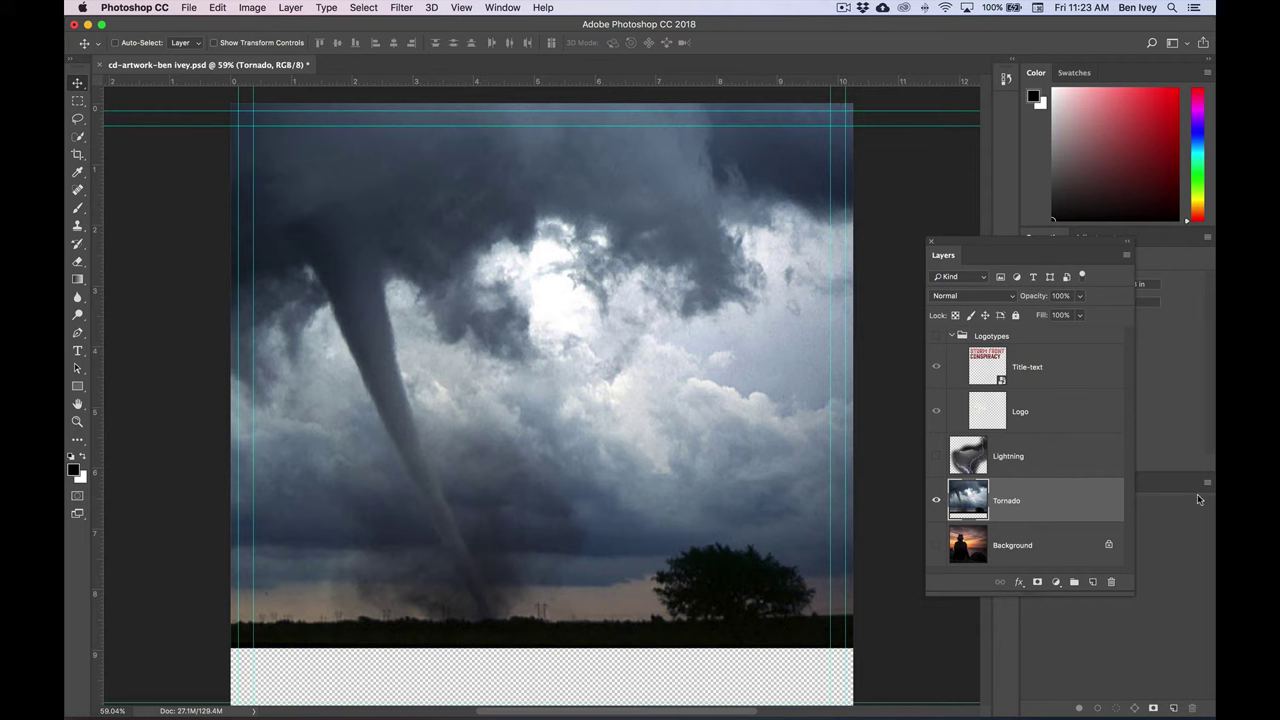
# Show and select the Lightning layer, then Free Transform it and shift it left
pyautogui.click(937, 458)
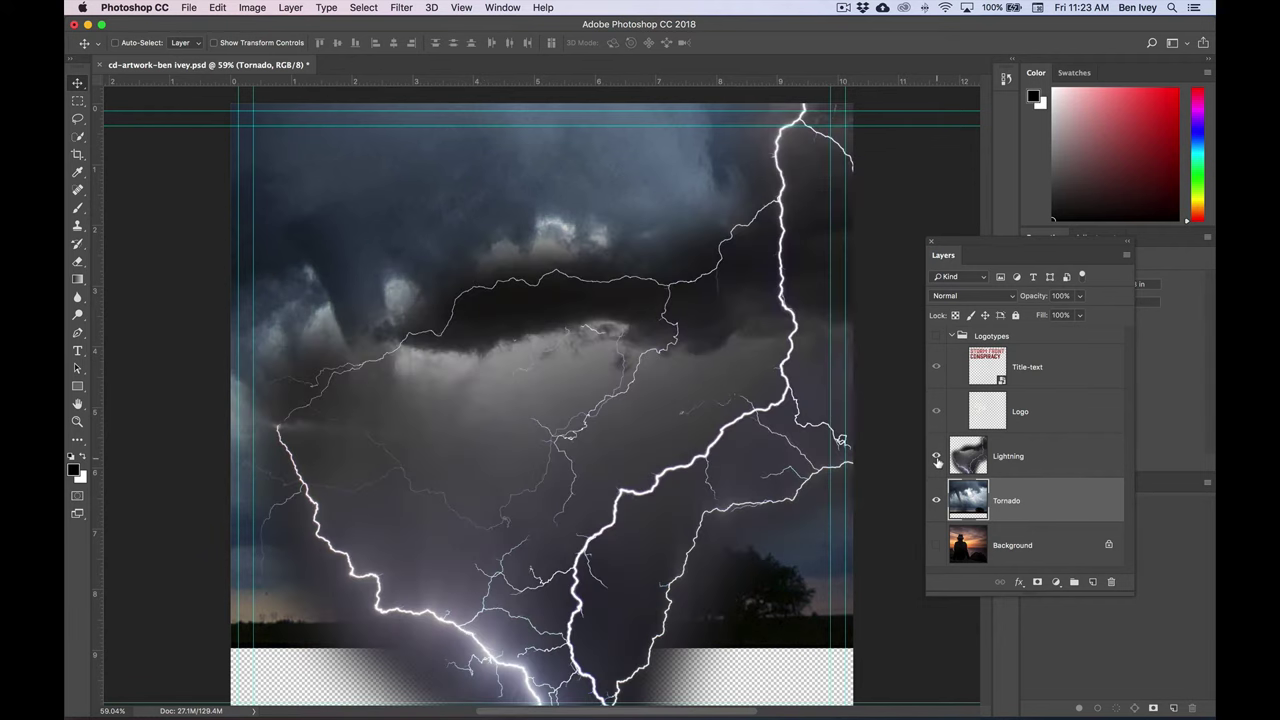
pyautogui.click(1082, 465)
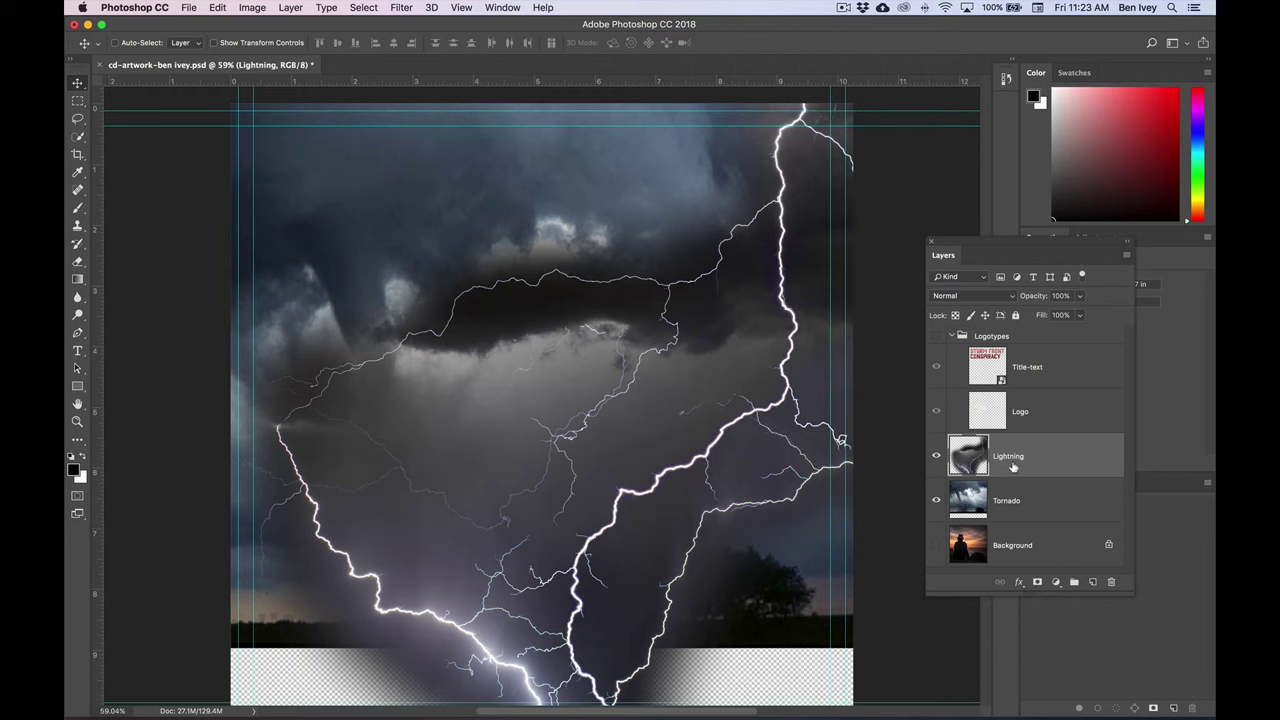
pyautogui.click(215, 8)
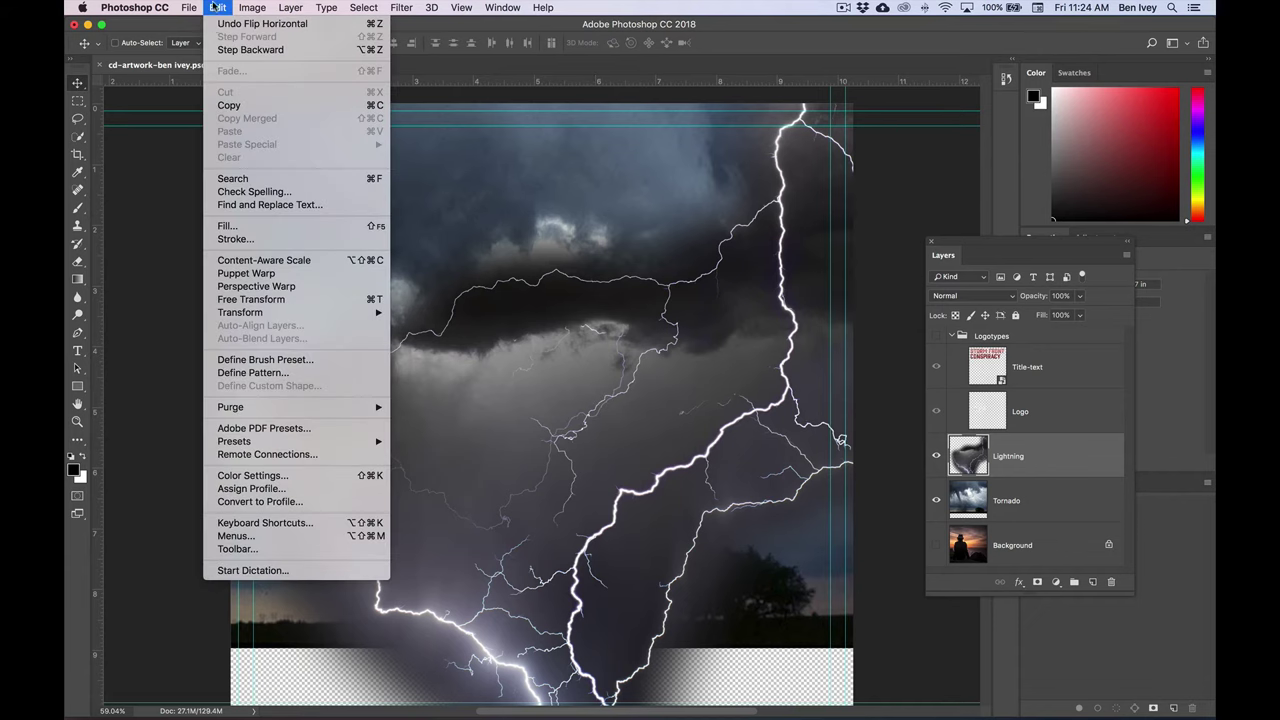
pyautogui.click(282, 301)
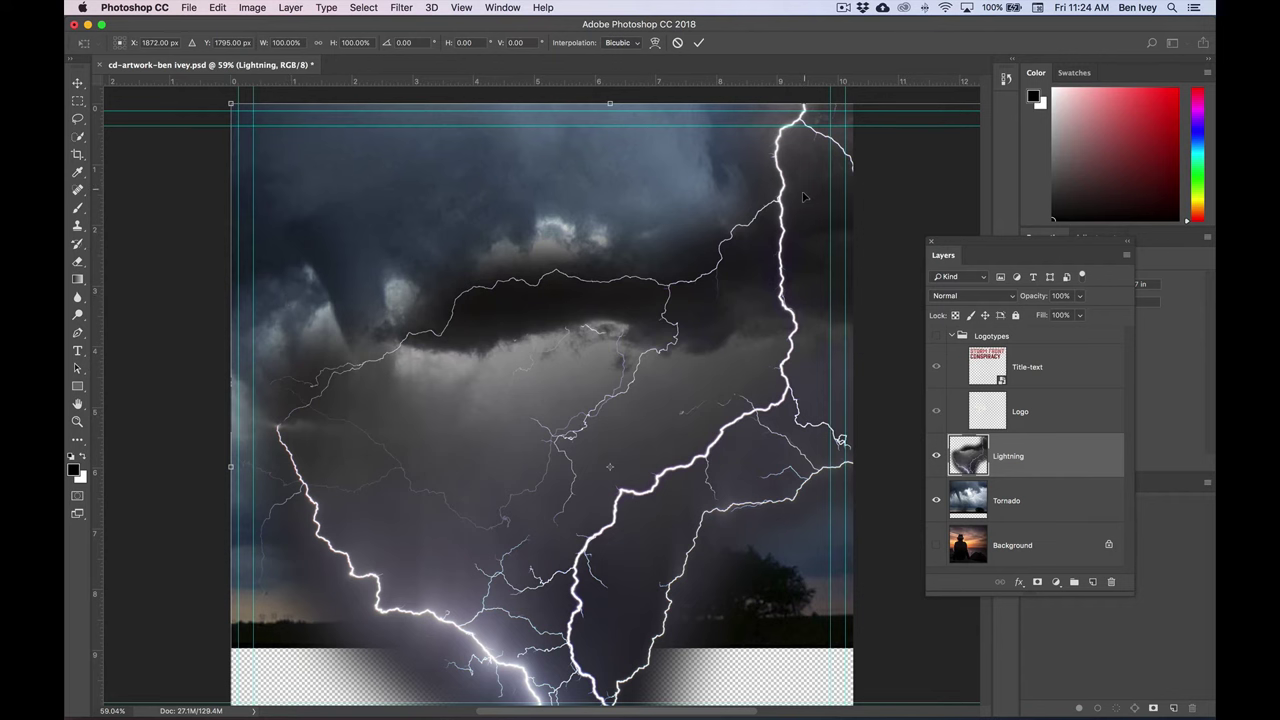
pyautogui.moveTo(797, 187); pyautogui.dragTo(658, 186)
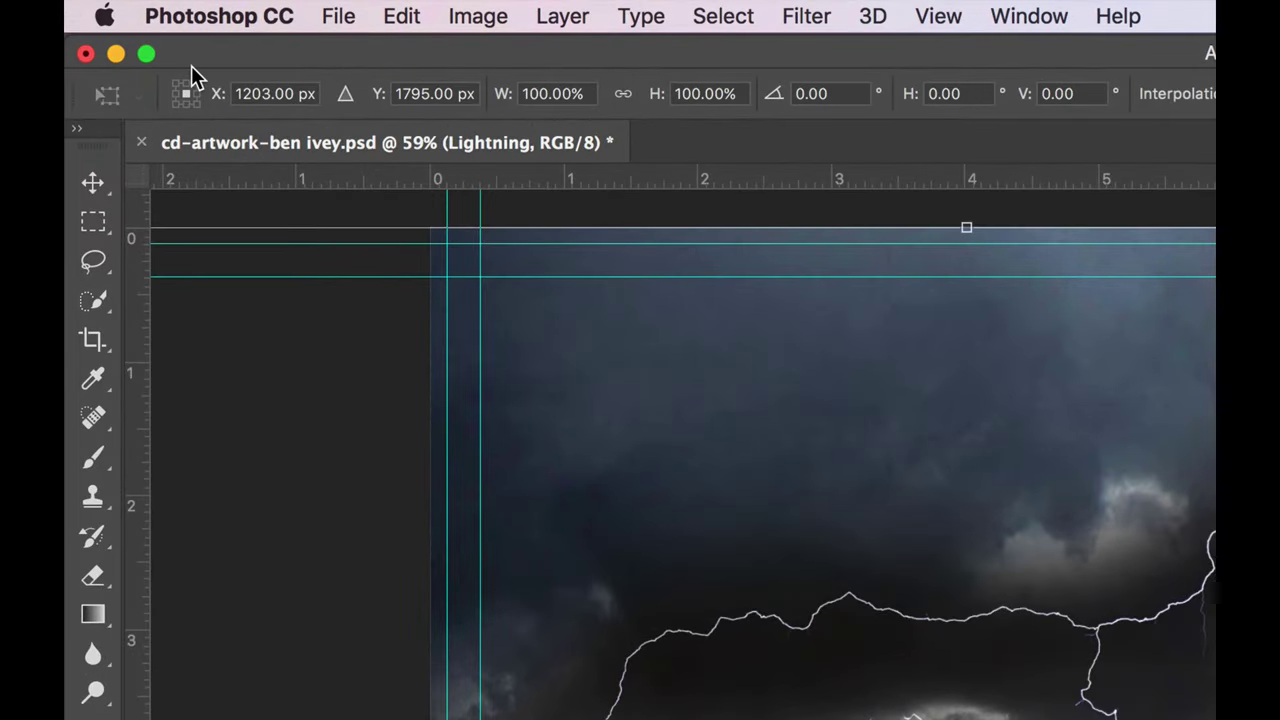
# Scale the lightning proportionally to 75% anchored top-right, apply it, and start another transform
pyautogui.click(197, 84)
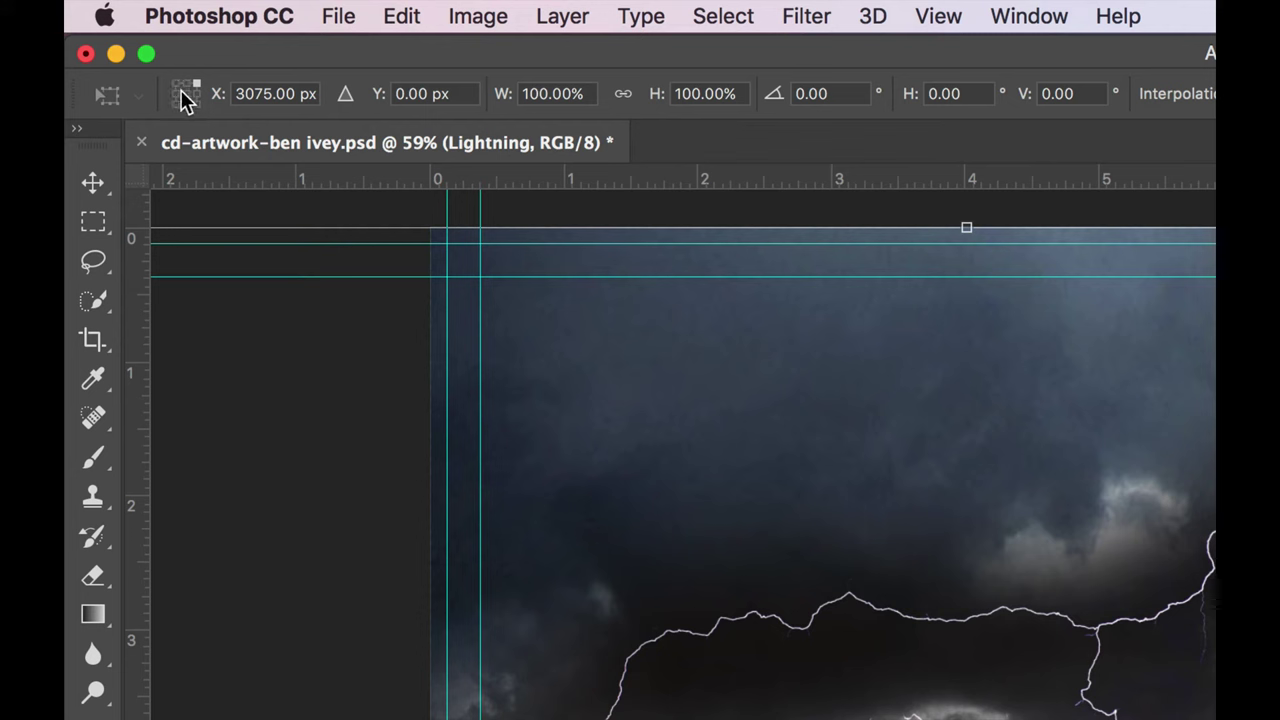
pyautogui.click(624, 96)
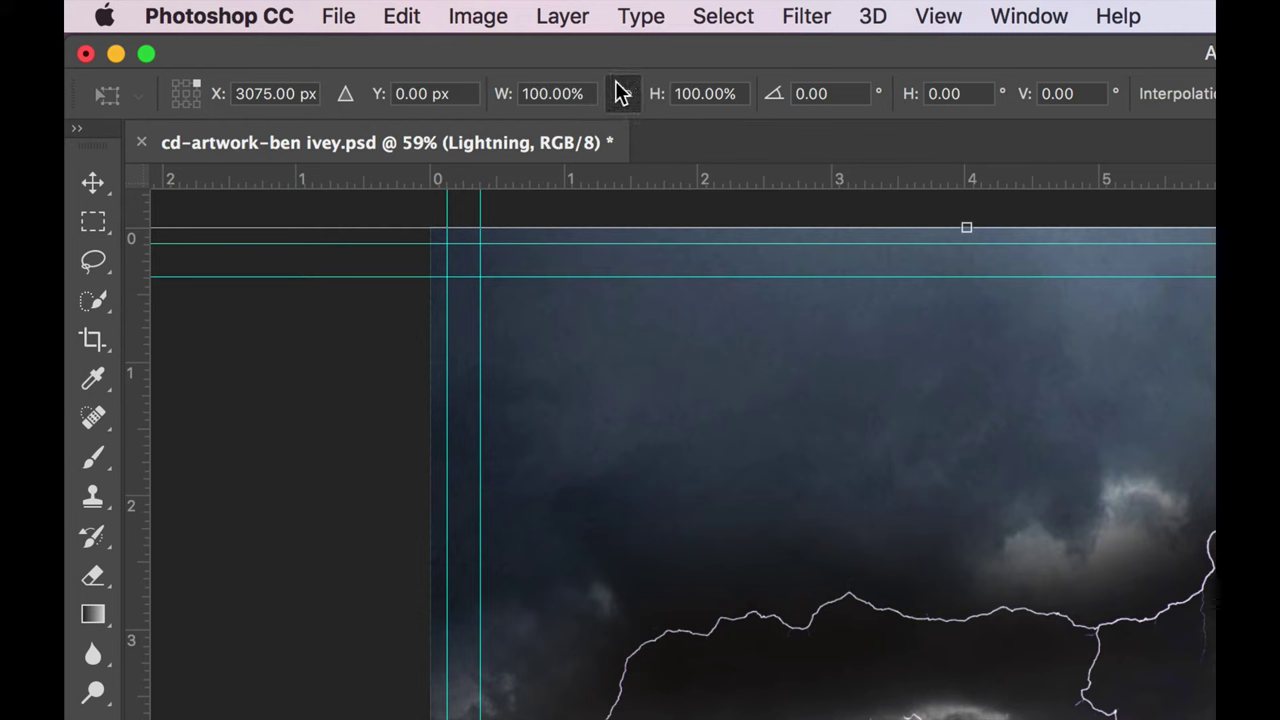
pyautogui.click(537, 93)
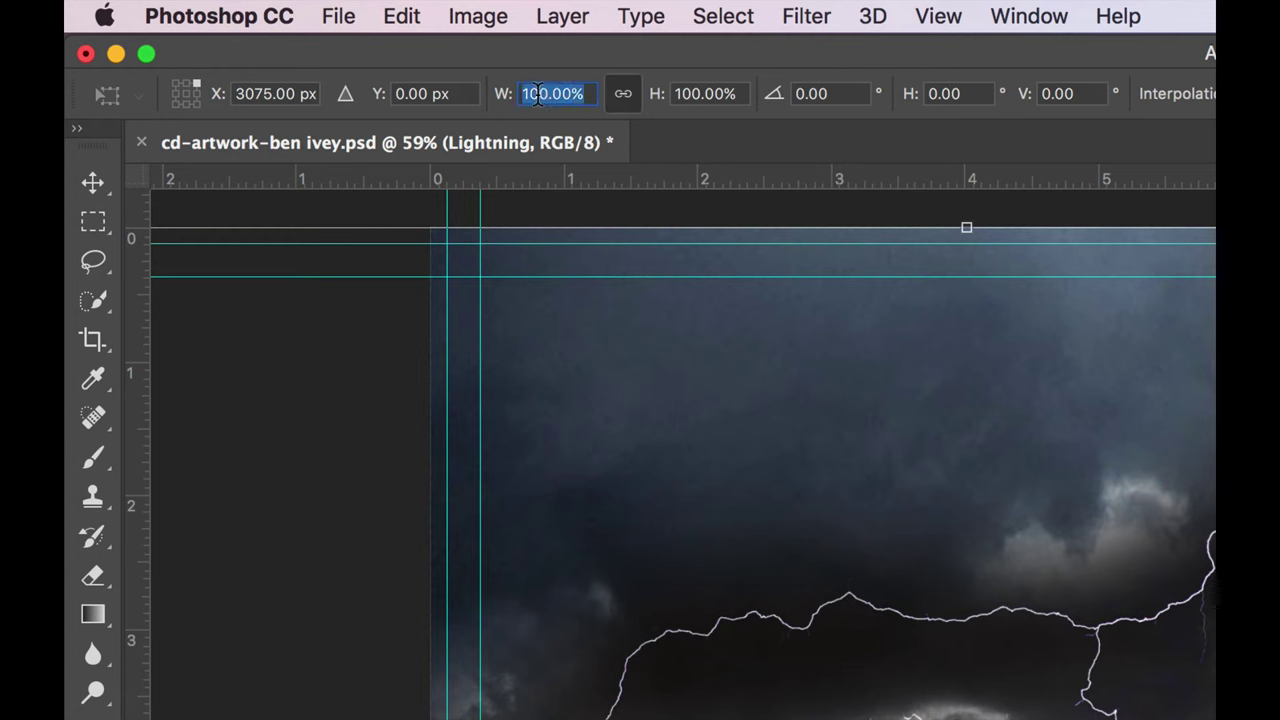
pyautogui.write('75')
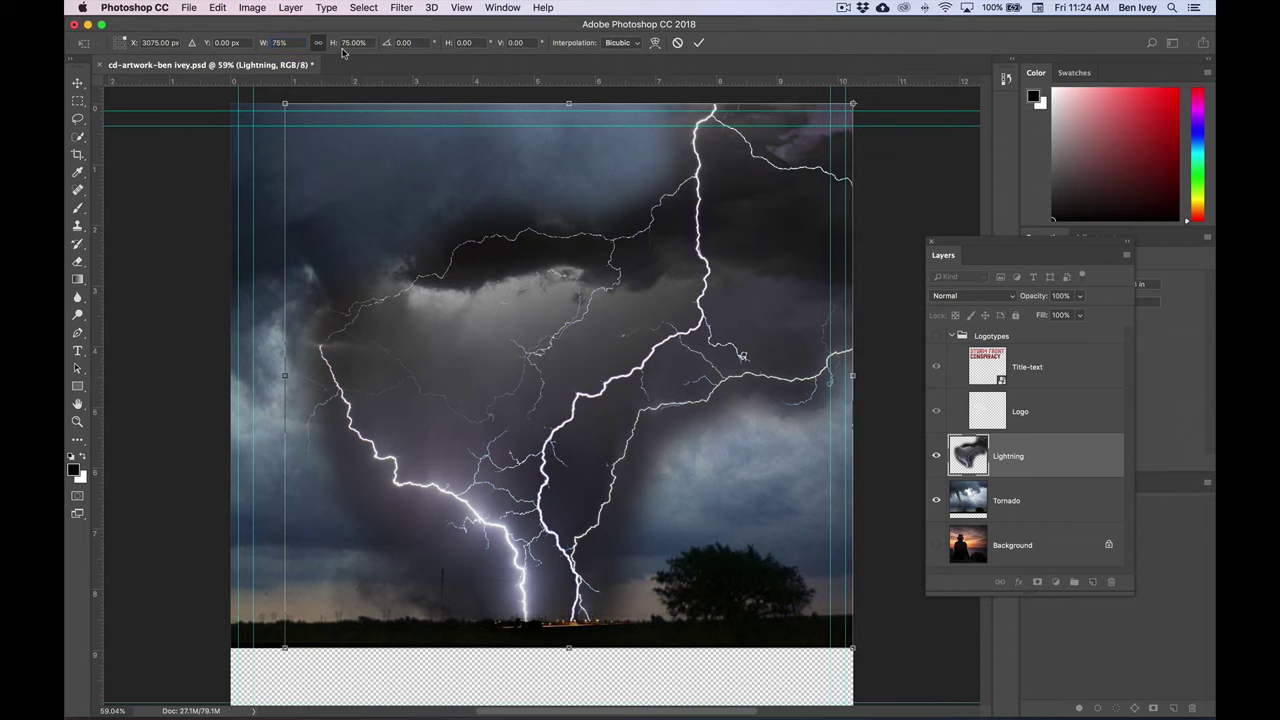
pyautogui.press('Return')
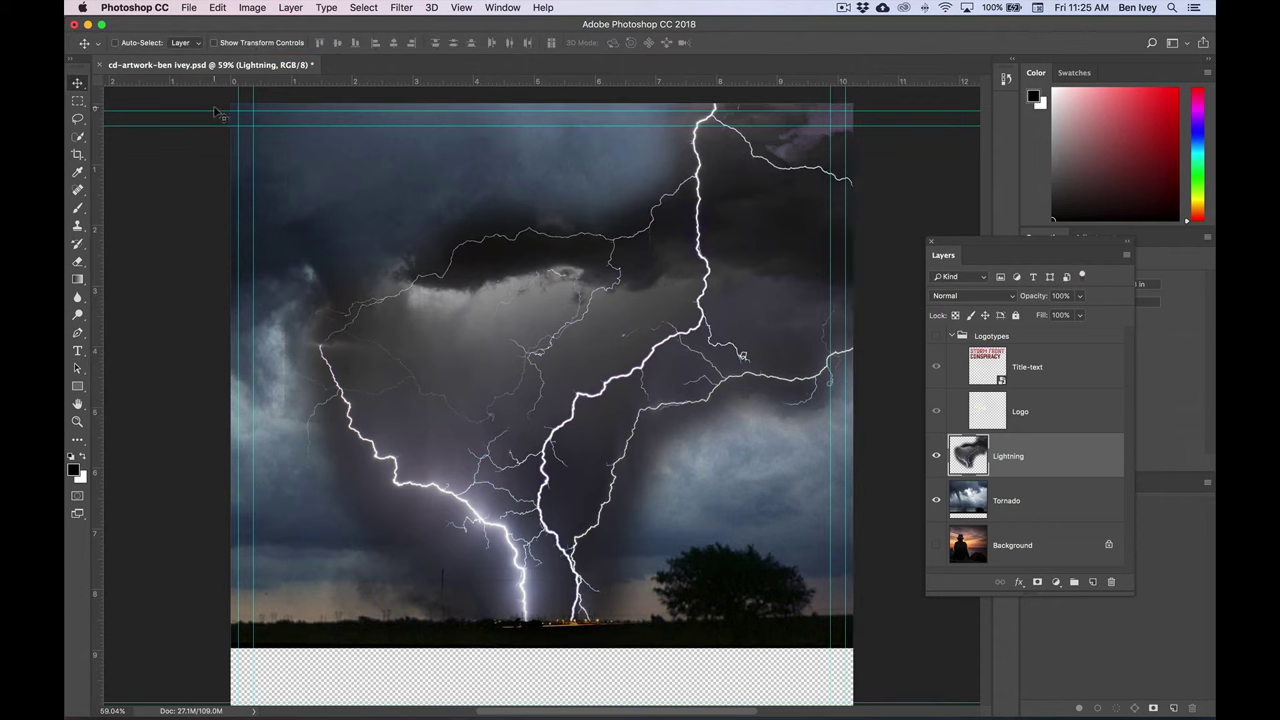
pyautogui.press('super+t')
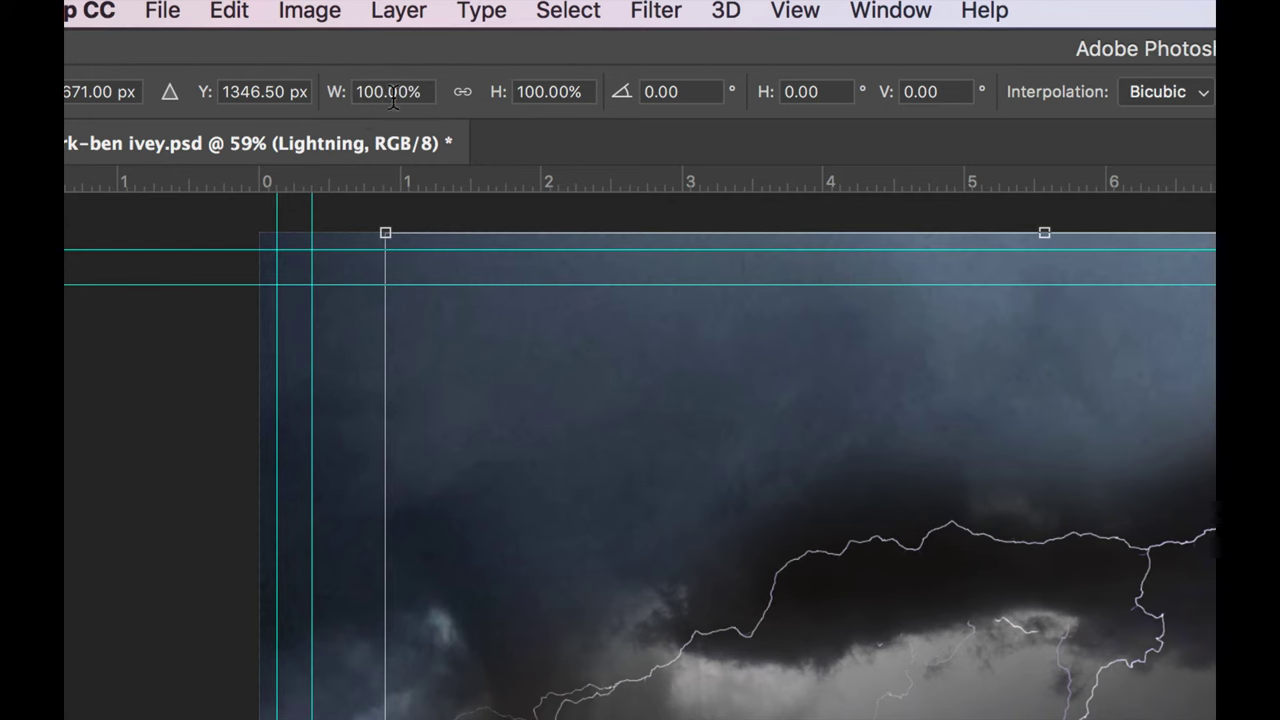
pyautogui.scroll(-1, 404, 97)
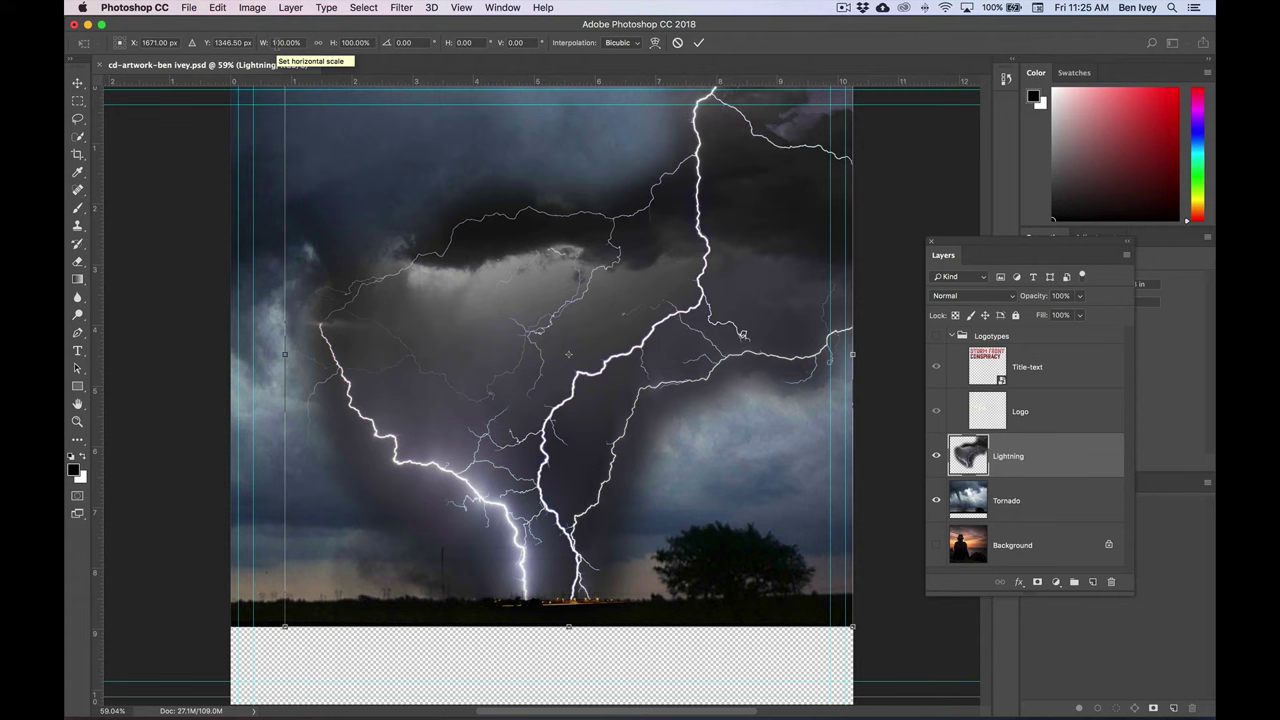
# Commit the enlarged Lightning layer and save the cd-artwork PSD
pyautogui.click(188, 7)
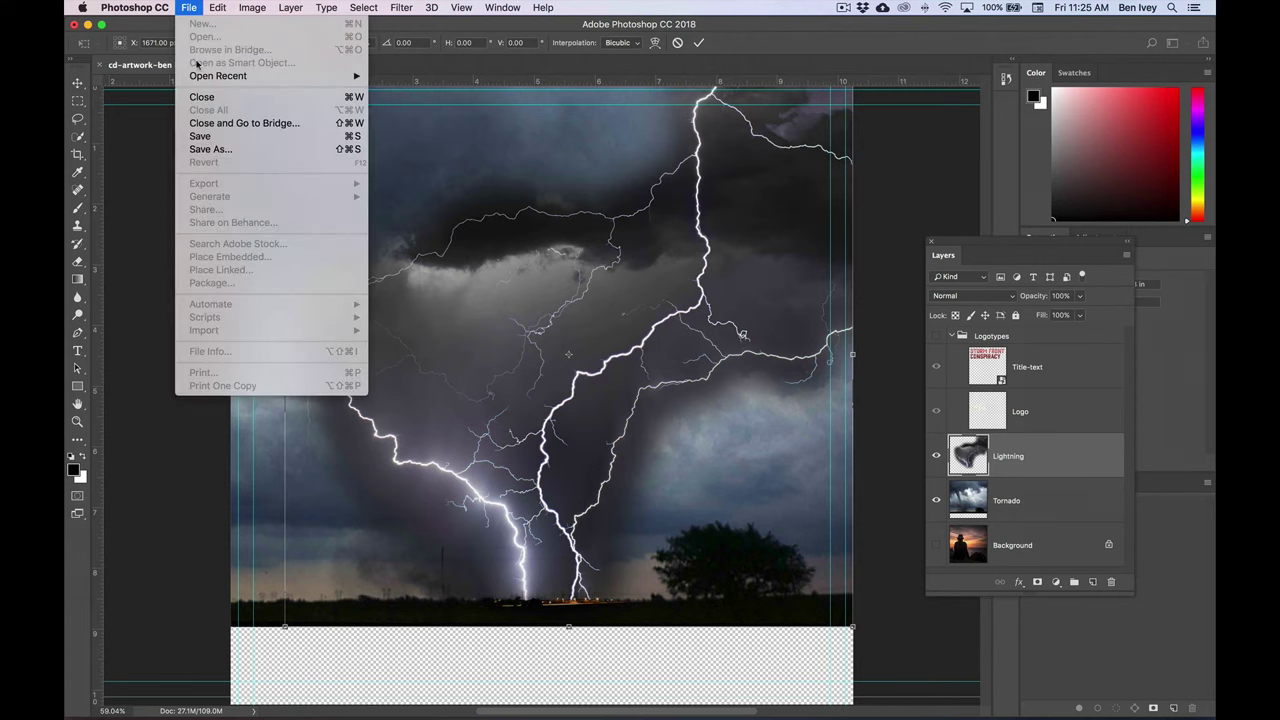
pyautogui.click(212, 140)
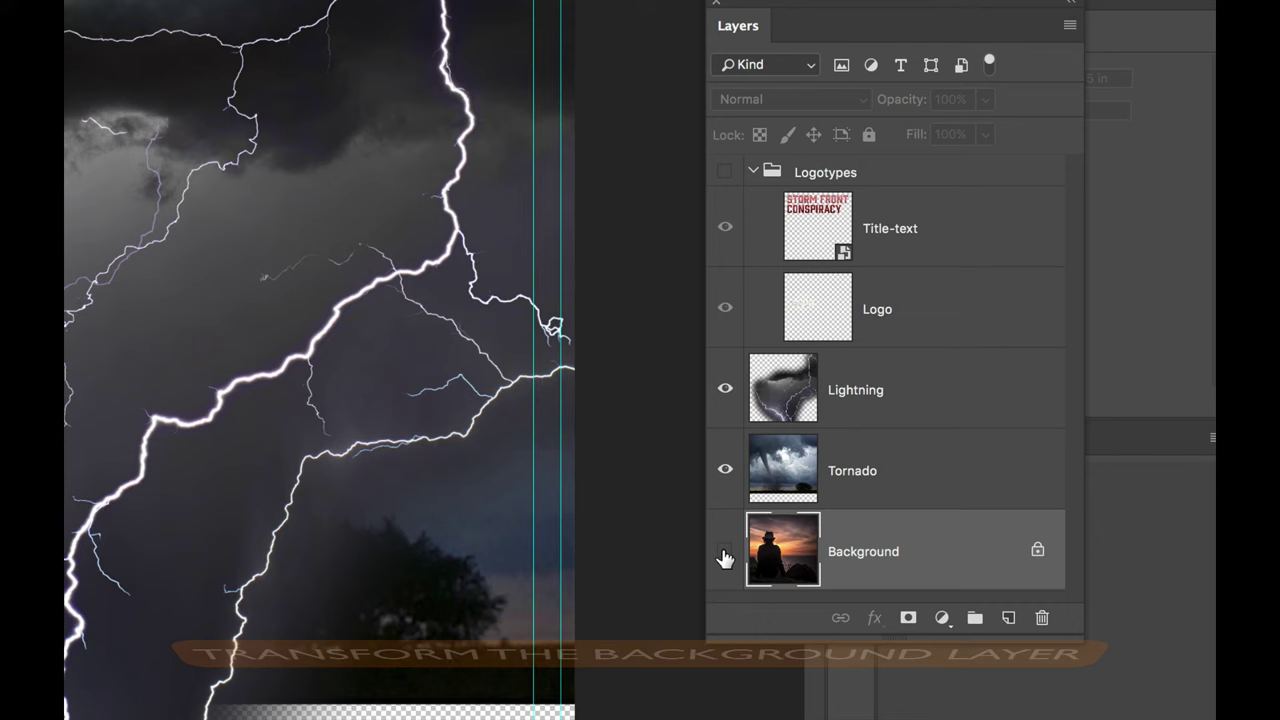
# Show only the Background sunset photo, hiding the Tornado, Lightning and Logotypes layers
pyautogui.keyDown('alt'); pyautogui.click(724, 550); pyautogui.keyUp('alt')
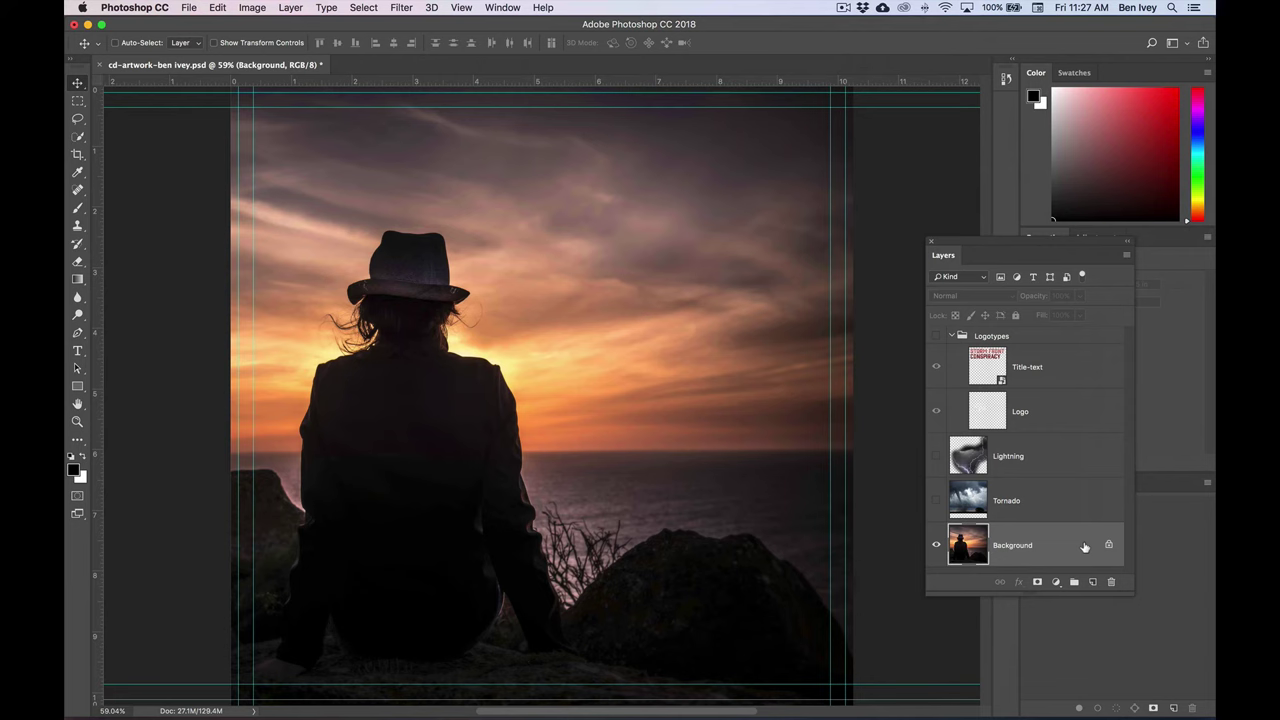
pyautogui.click(212, 7)
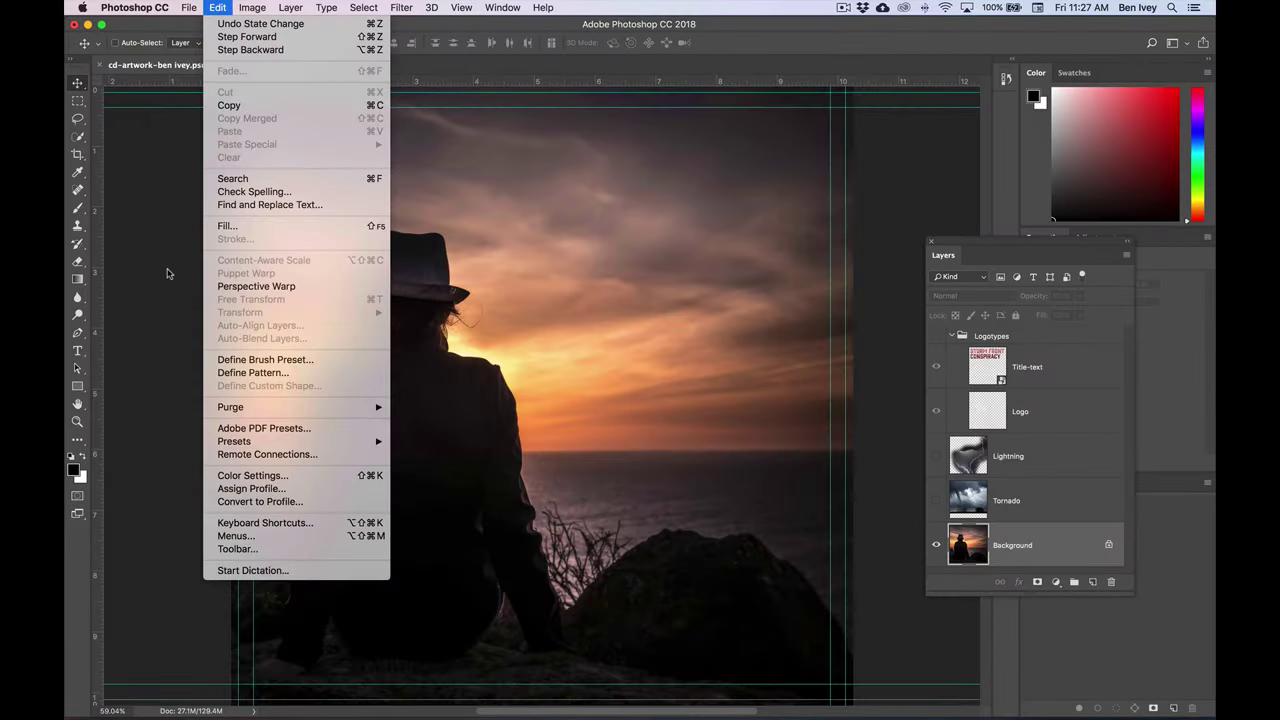
pyautogui.click(60, 214)
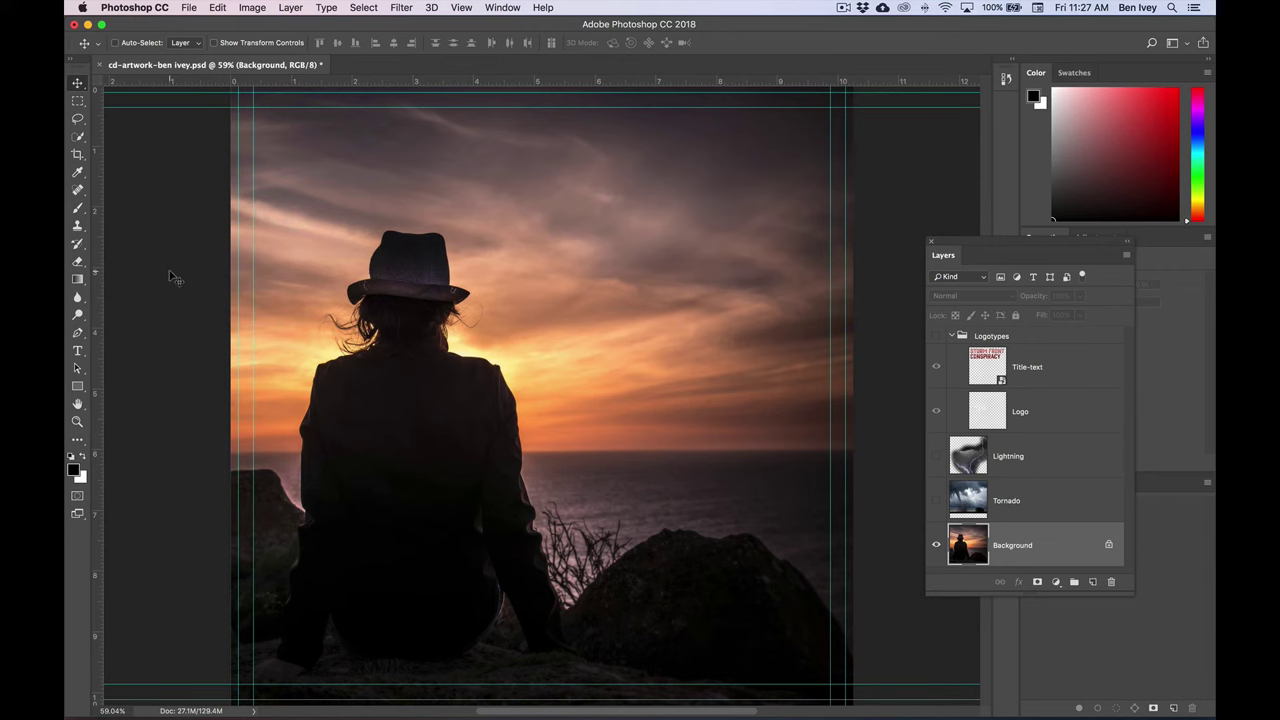
pyautogui.click(250, 7)
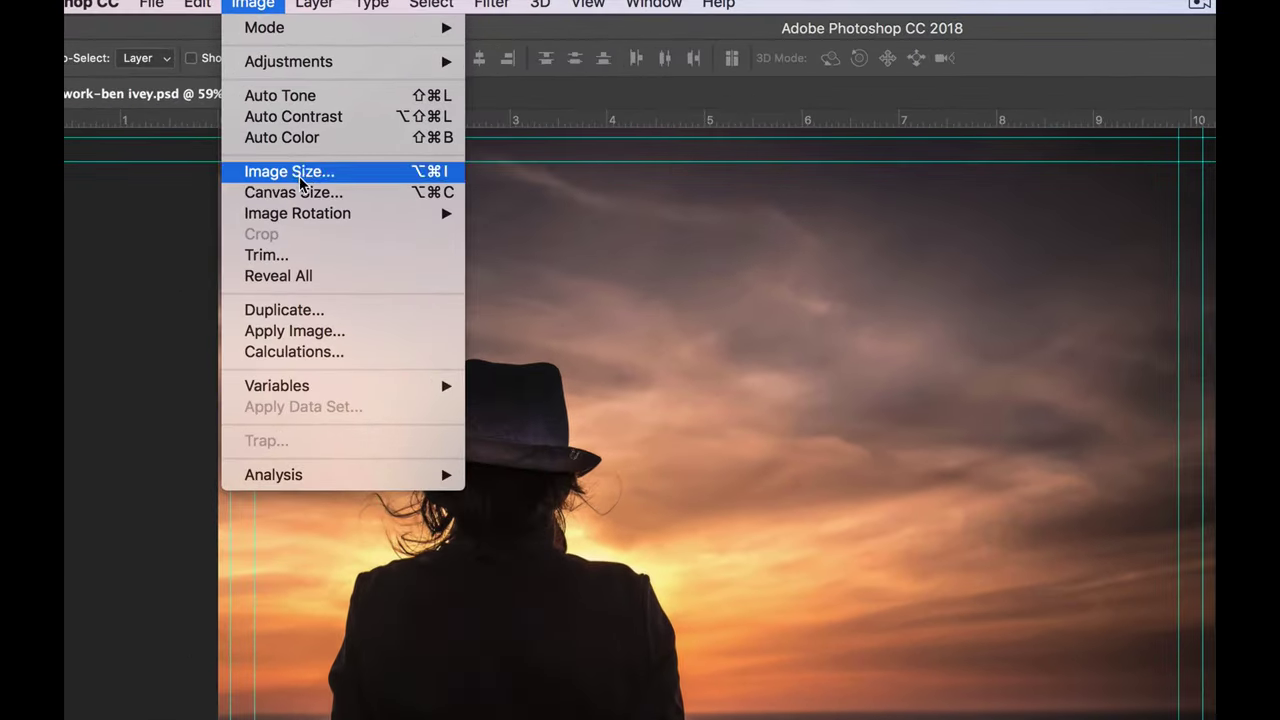
pyautogui.moveTo(323, 217)
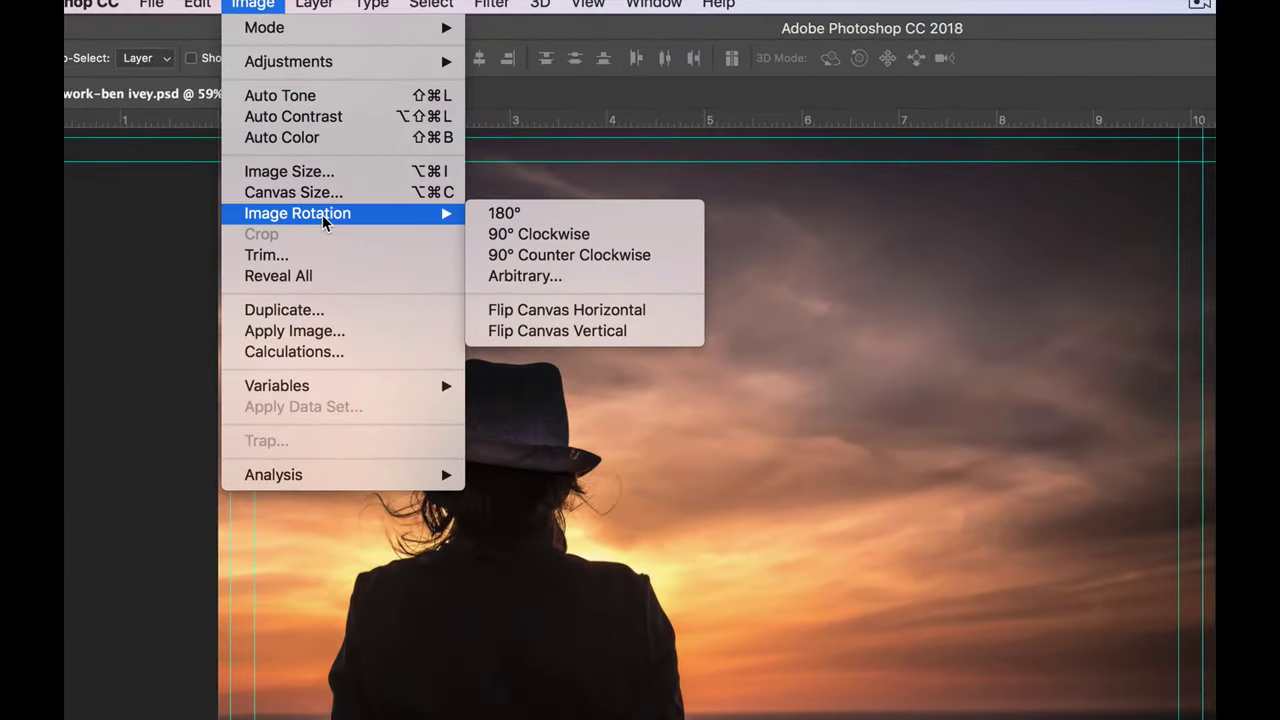
pyautogui.click(598, 314)
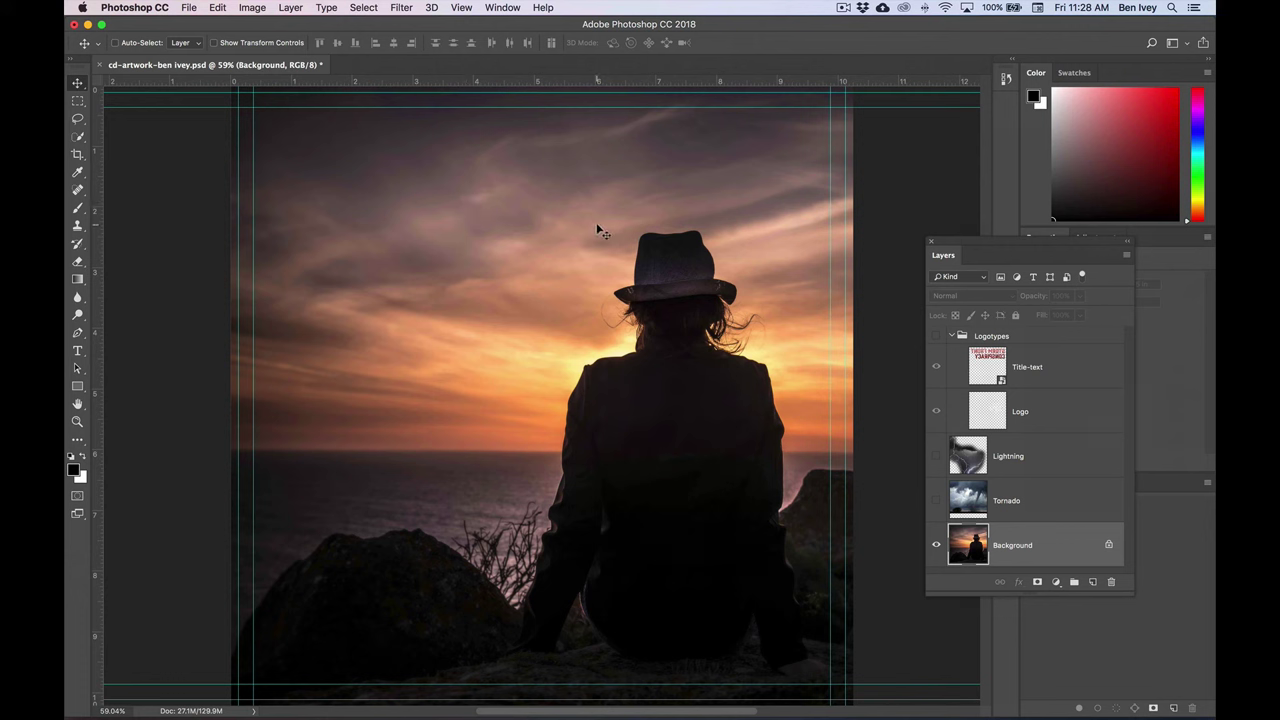
pyautogui.click(937, 338)
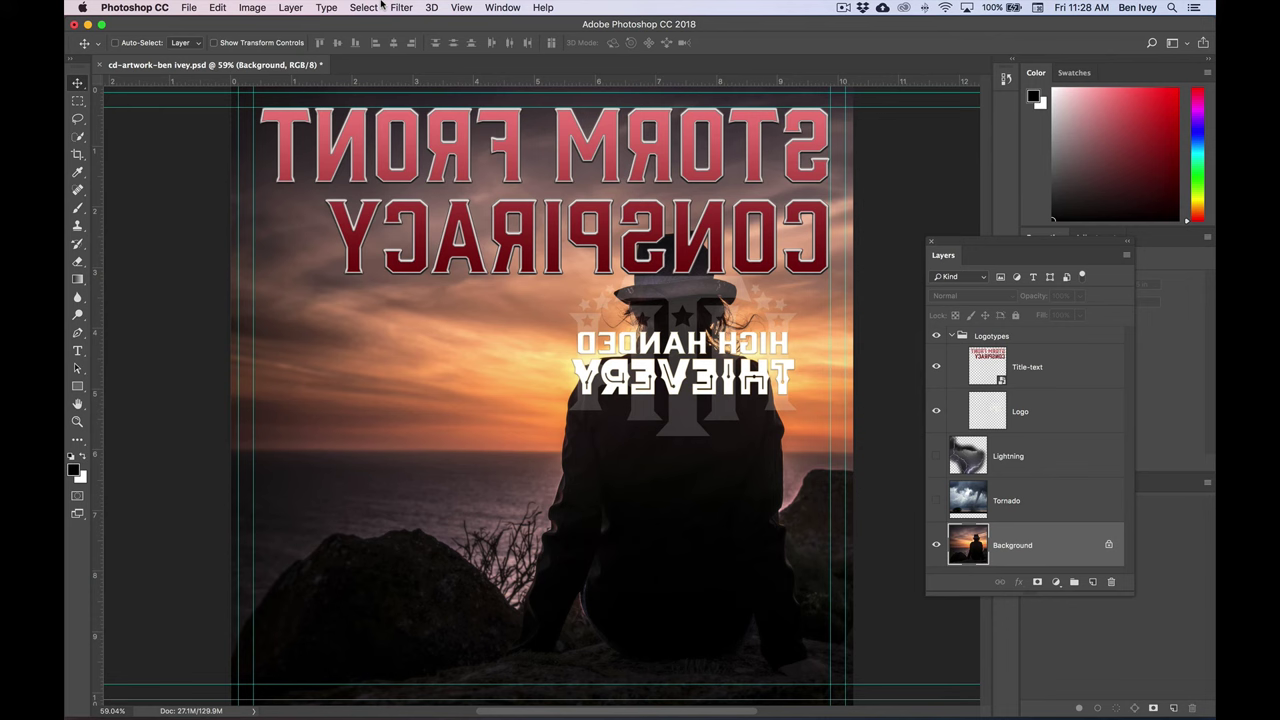
pyautogui.click(217, 7)
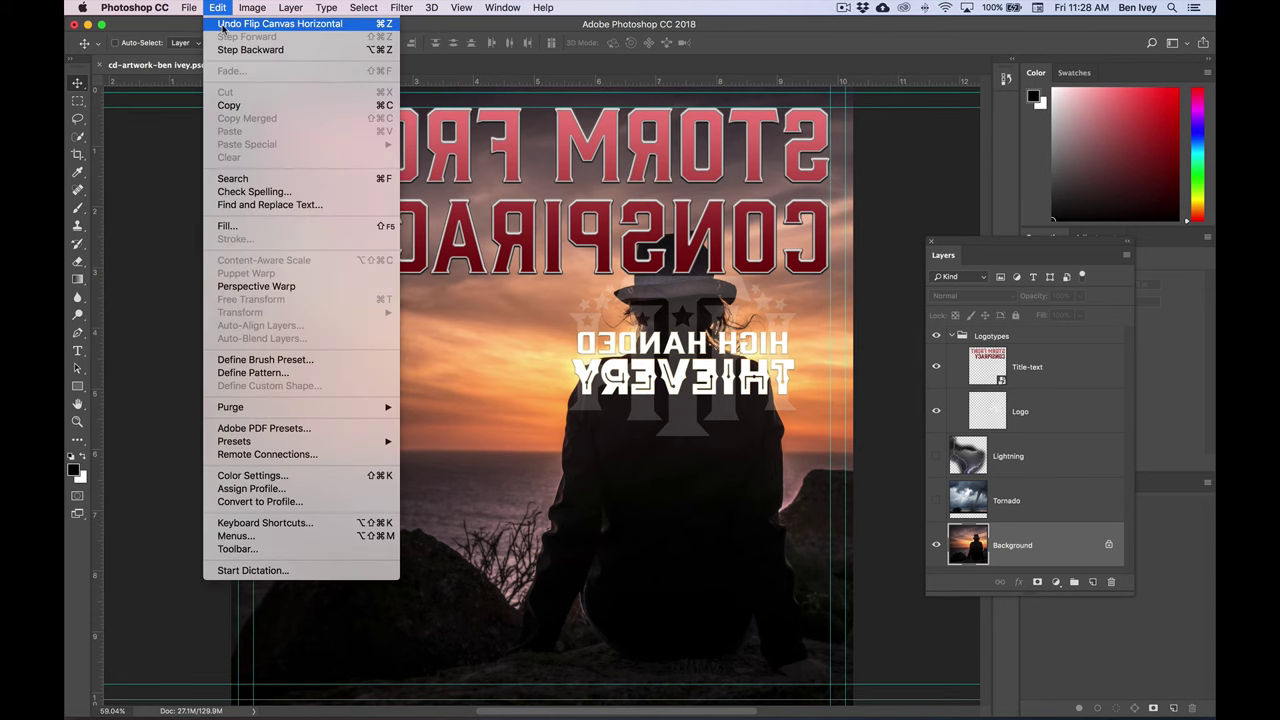
pyautogui.click(222, 24)
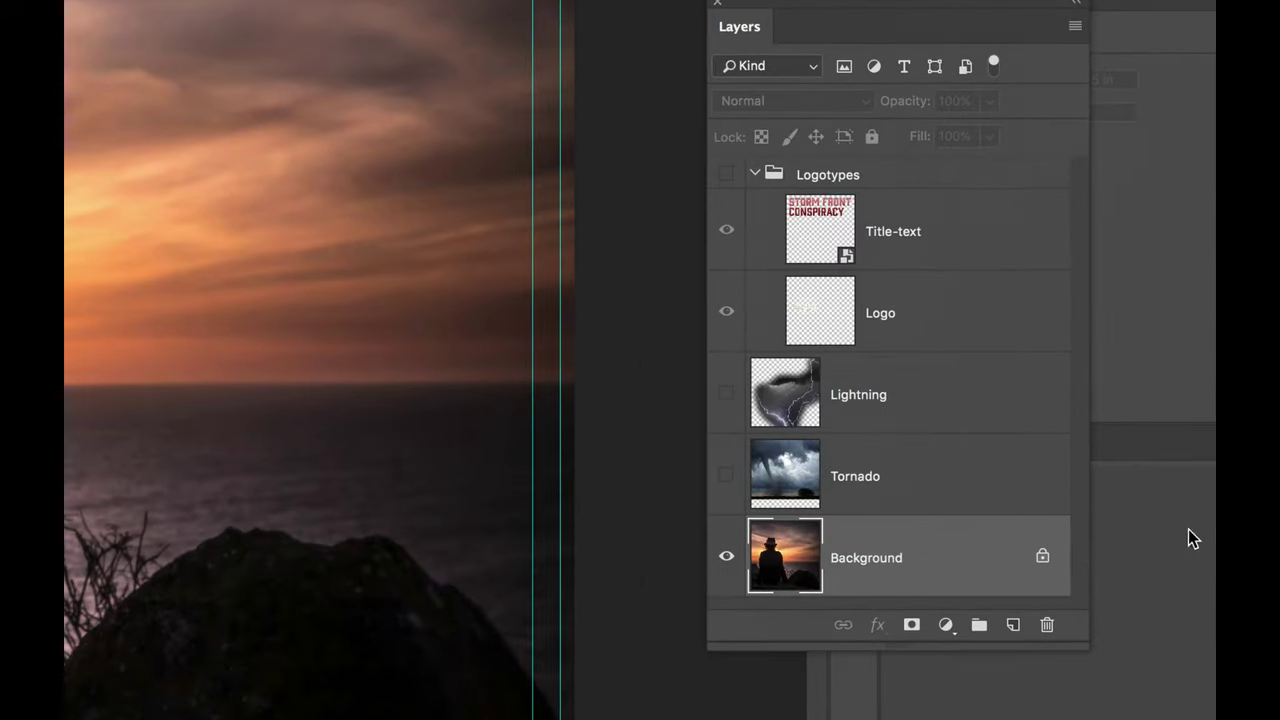
# Unlock the Background layer into Layer 0 and rename it 'Sunrise'
pyautogui.click(1043, 560)
pyautogui.doubleClick(1045, 560)
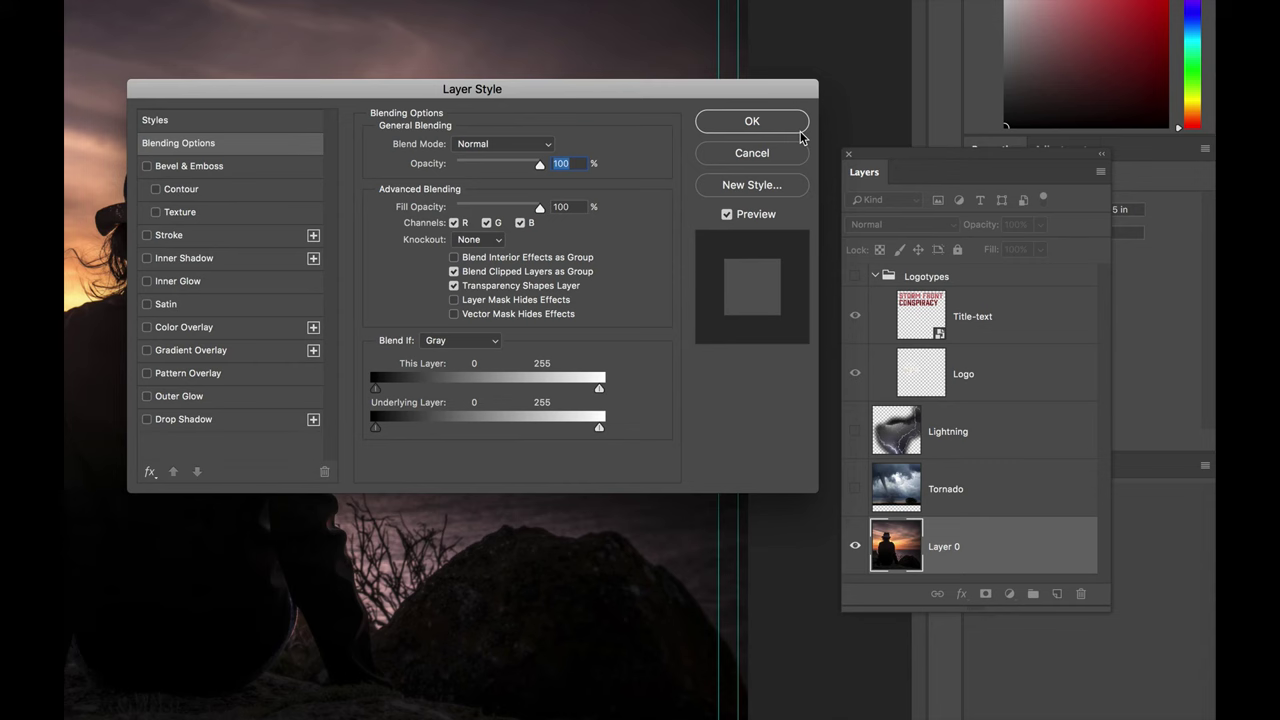
pyautogui.click(740, 153)
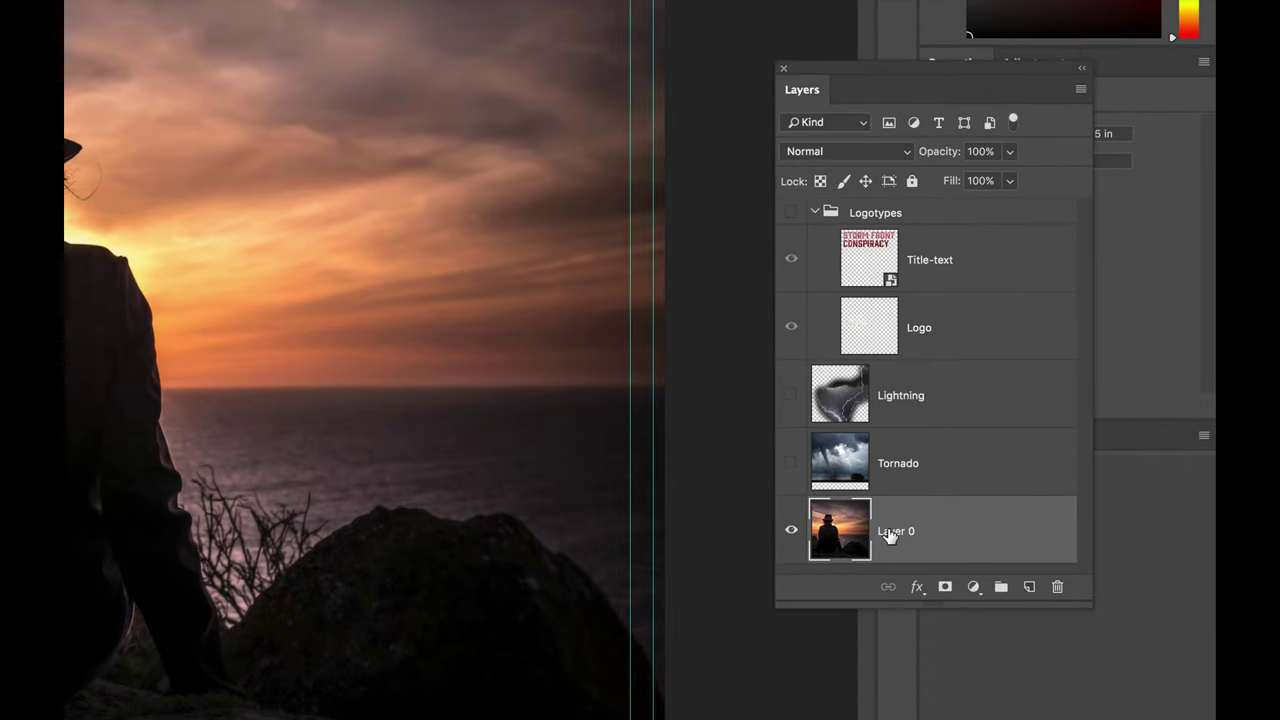
pyautogui.doubleClick(890, 533)
pyautogui.write('Sunrise')
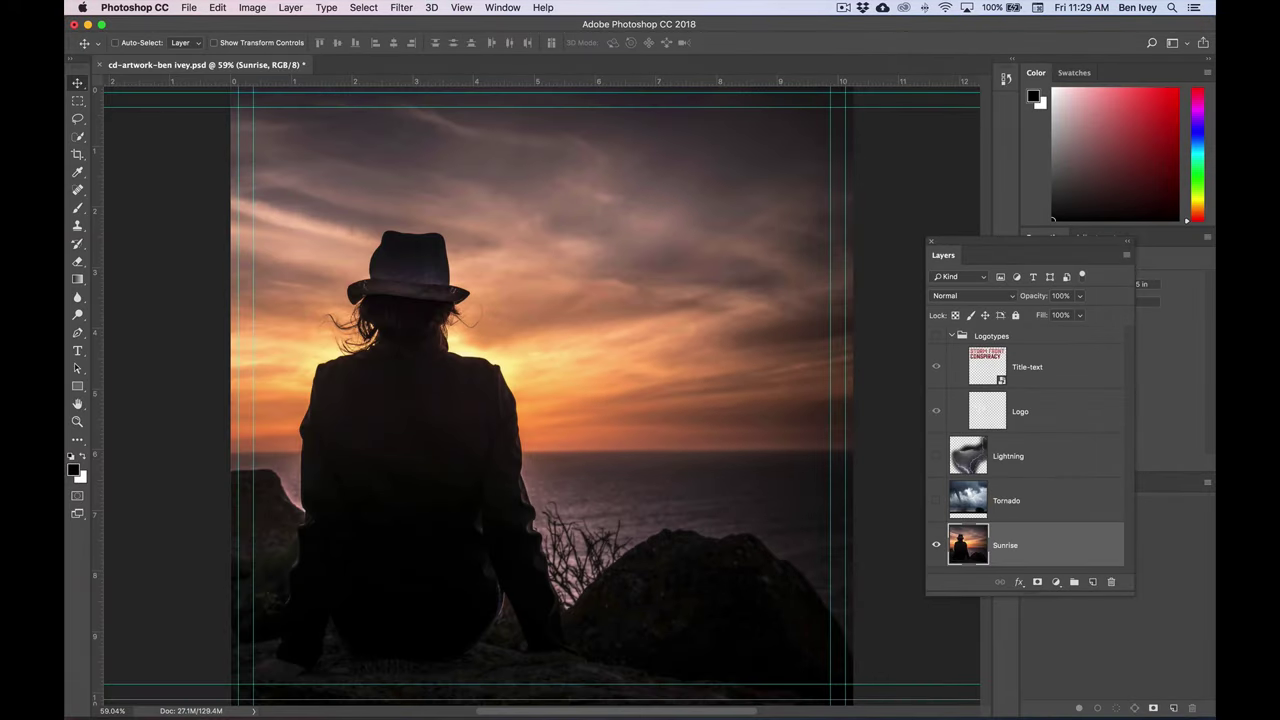
# Flip the Sunrise layer horizontally and make the Logotypes group visible again
pyautogui.click(217, 7)
pyautogui.moveTo(295, 314)
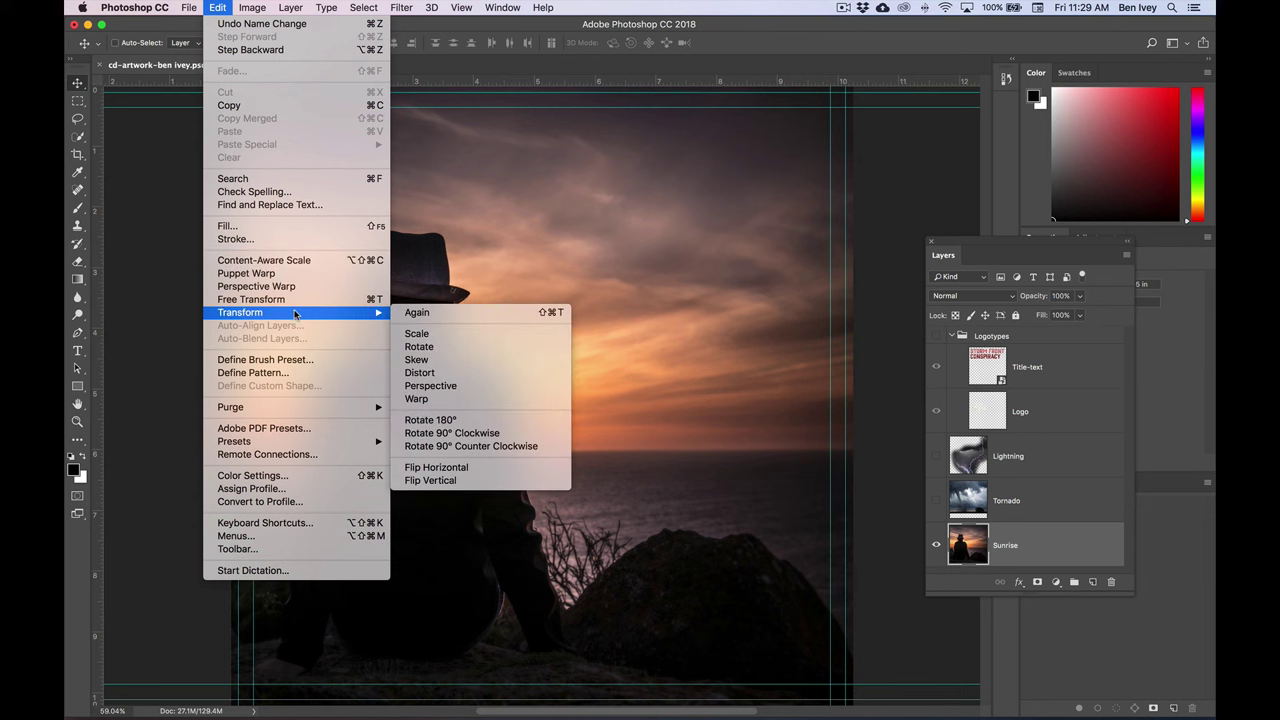
pyautogui.click(484, 468)
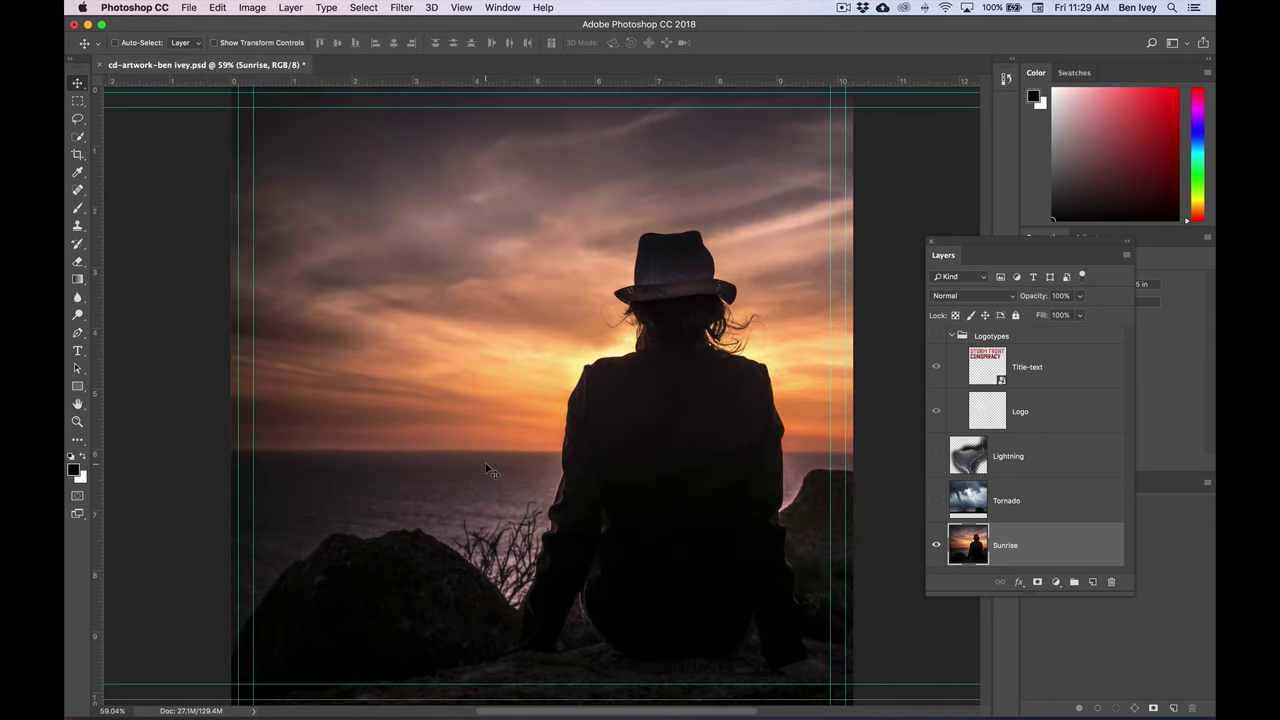
pyautogui.click(936, 337)
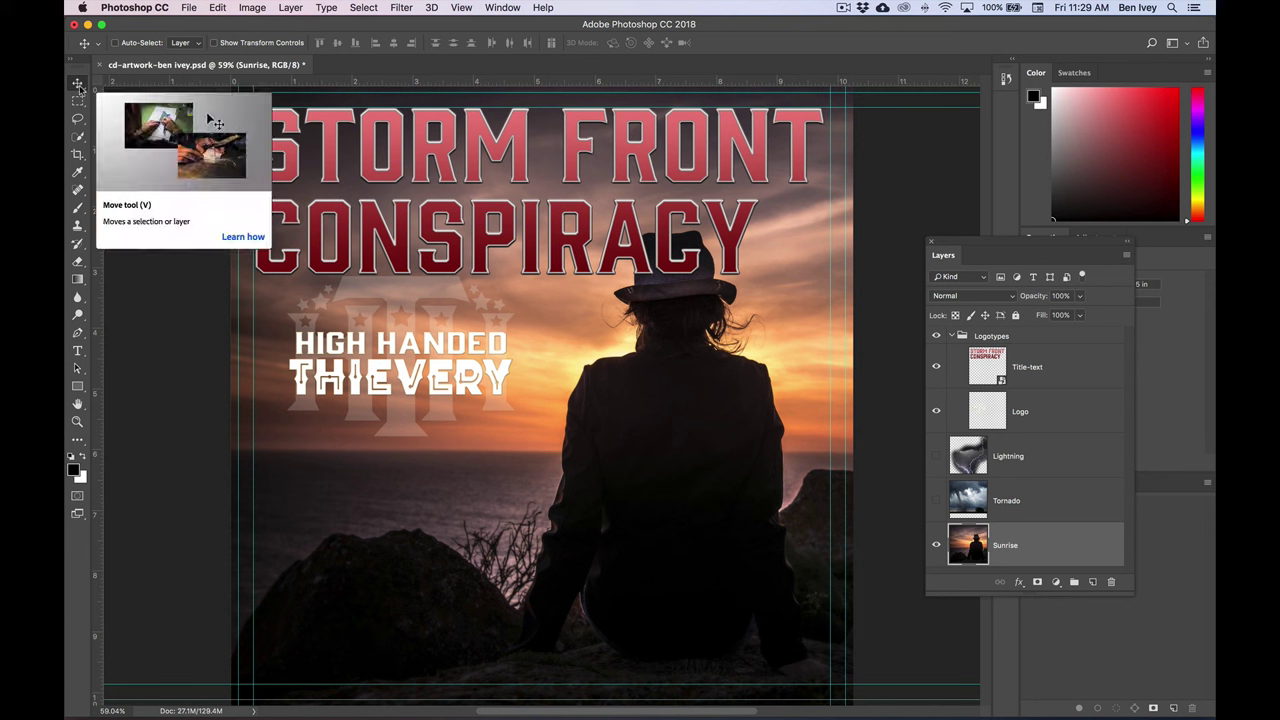
# Move the High Handed Thievery logo to the cover's bottom-right corner and save the file
pyautogui.click(1084, 419)
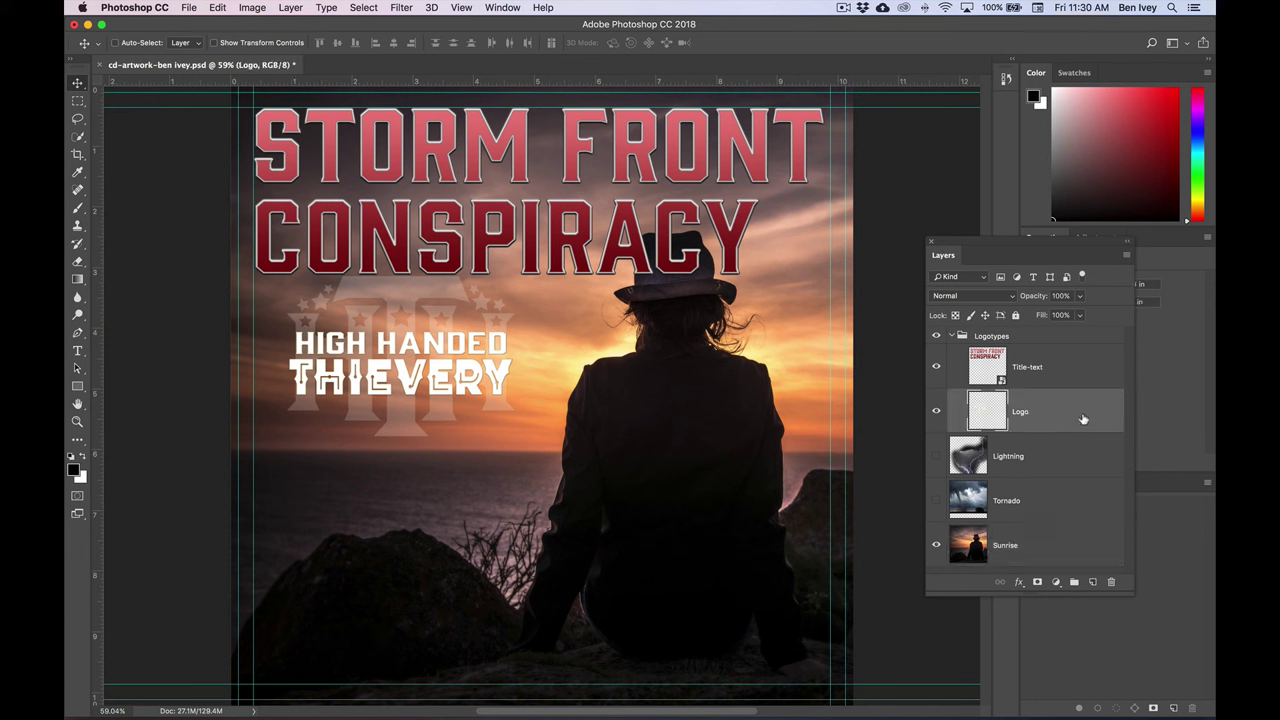
pyautogui.moveTo(405, 352); pyautogui.dragTo(719, 595)
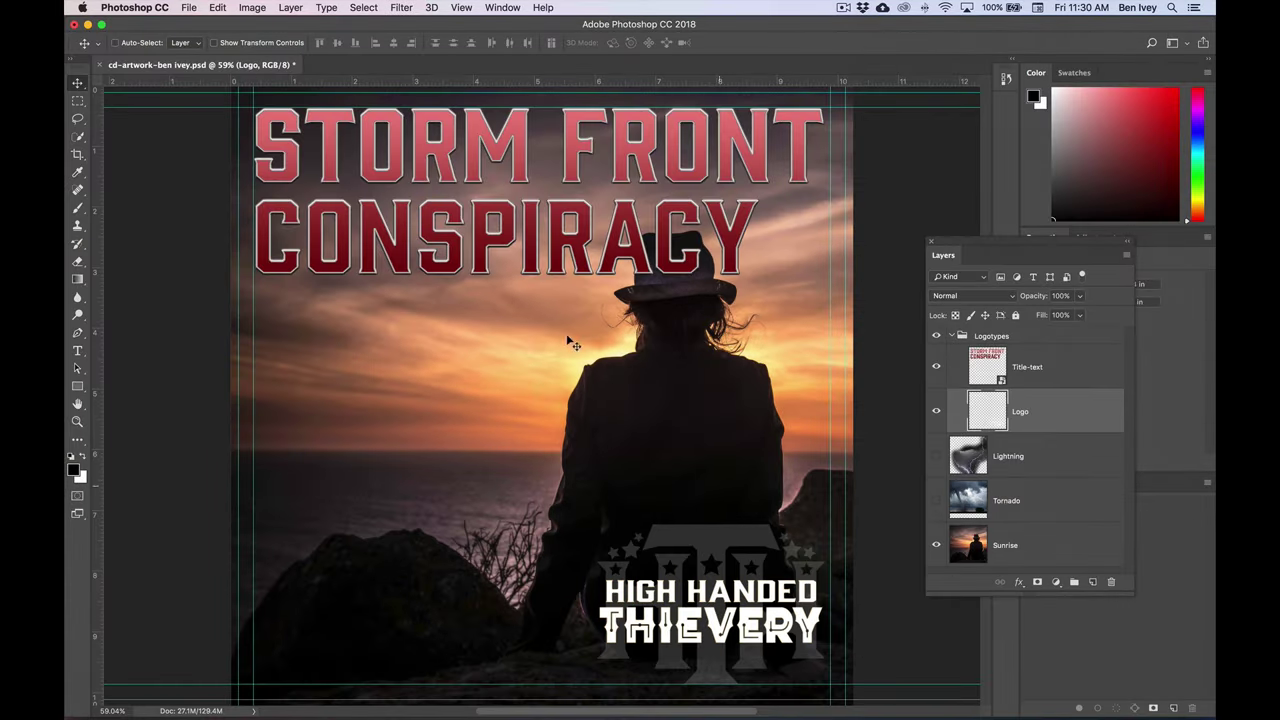
pyautogui.click(185, 7)
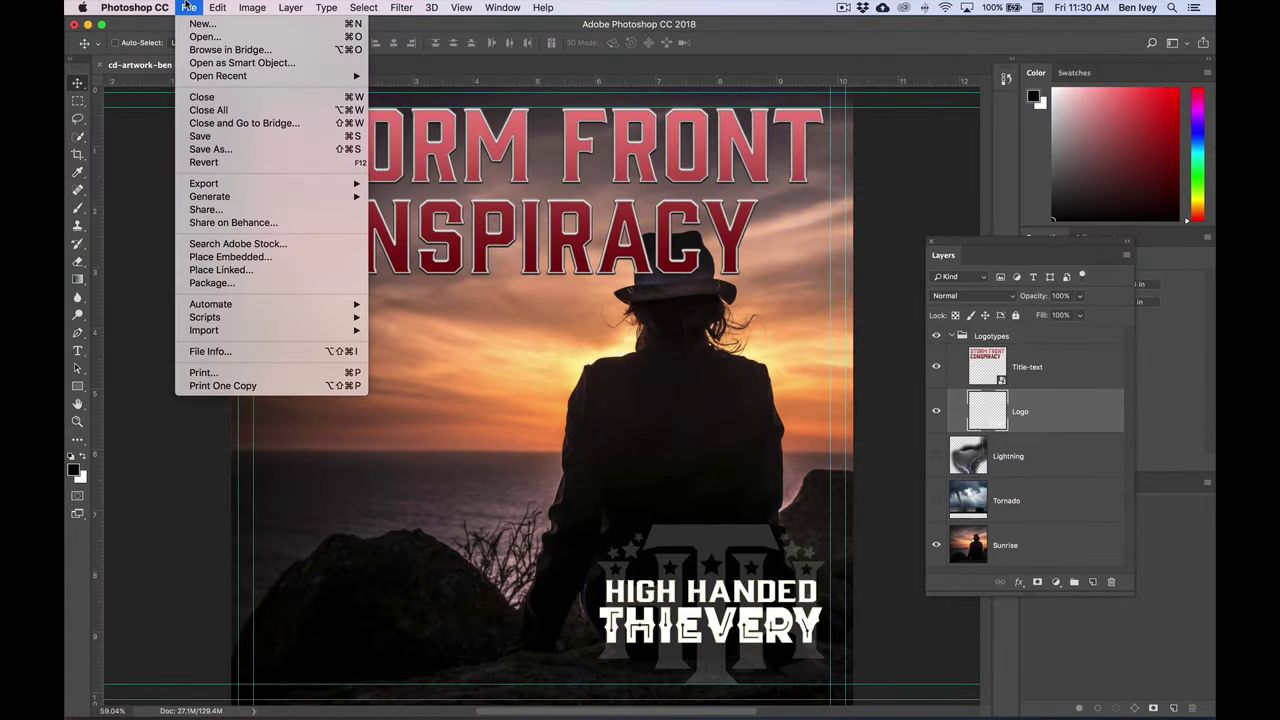
pyautogui.click(236, 137)
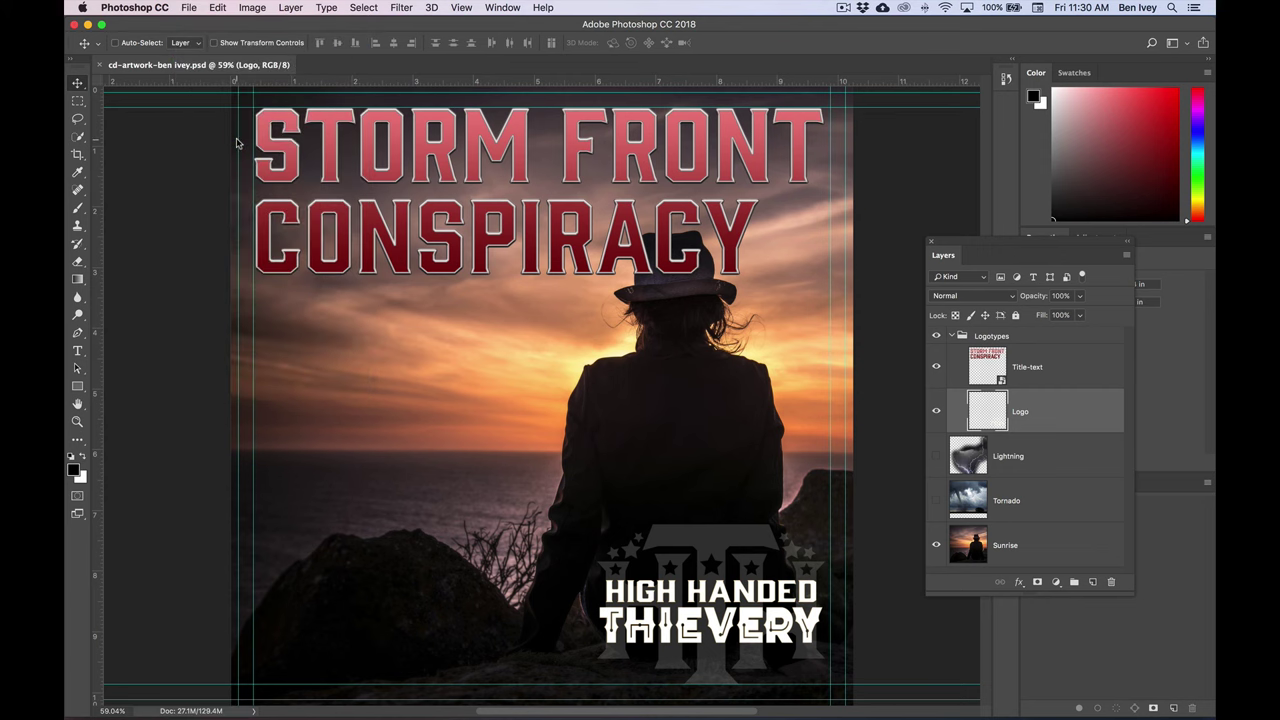